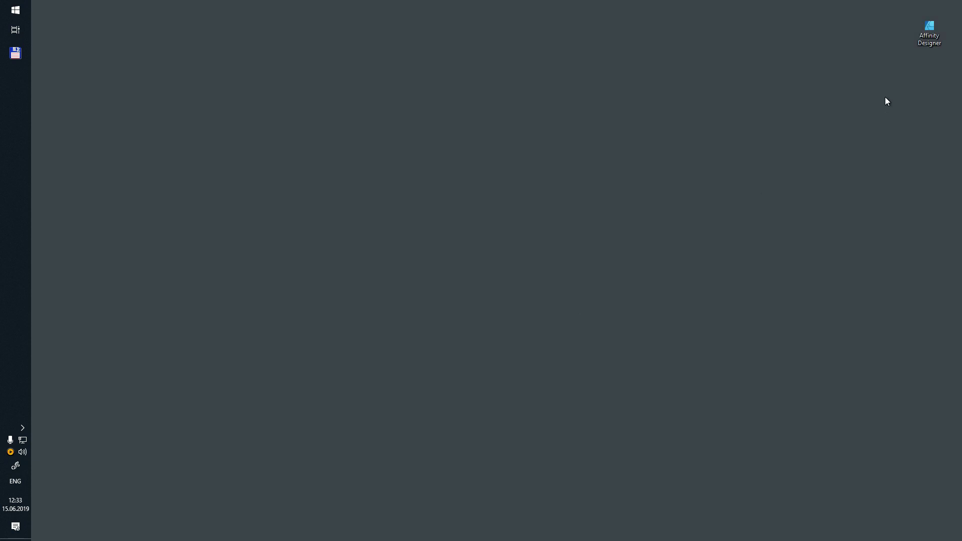
Step: Launch Affinity Designer from its desktop shortcut and show the File menu
double_click(931, 38)
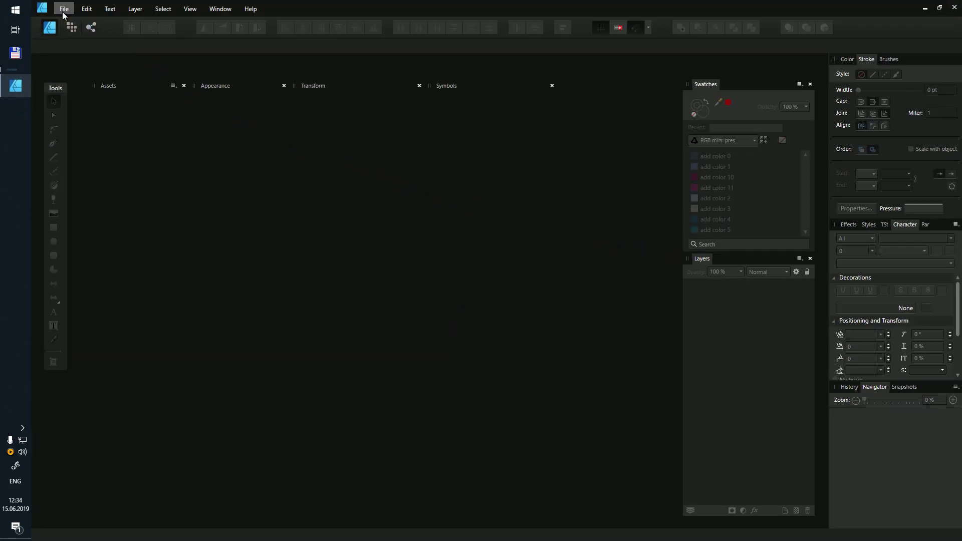
left_click(62, 11)
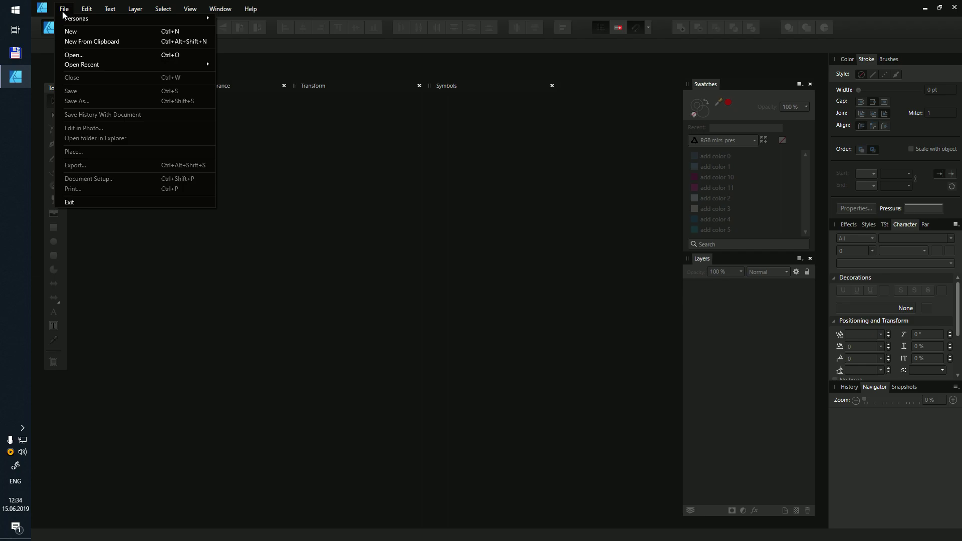
Step: In the Open dialog, browse to the !_PRG folder on the Elements (H:) drive
left_click(71, 54)
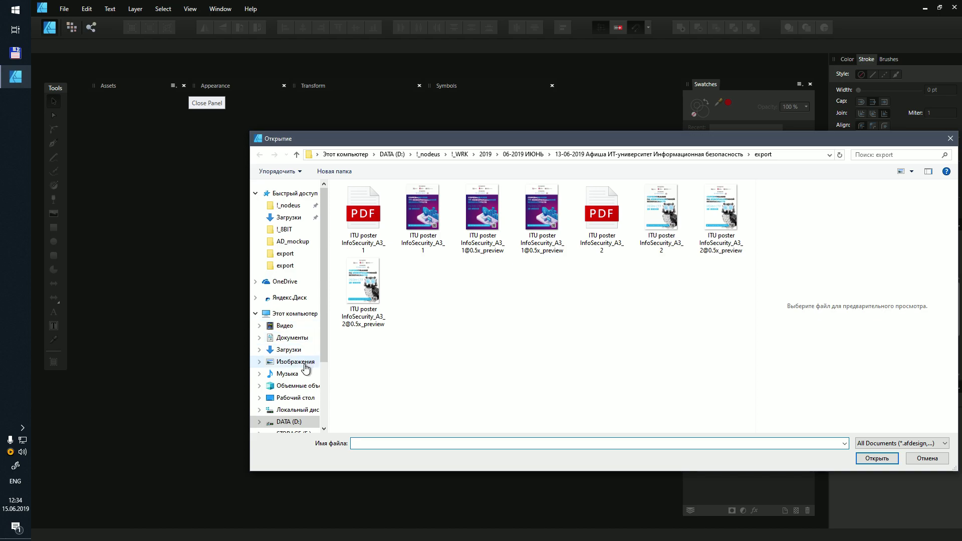
scroll(305, 369, "down", 1)
scroll(306, 370, "down", 1)
scroll(304, 381, "down", 1)
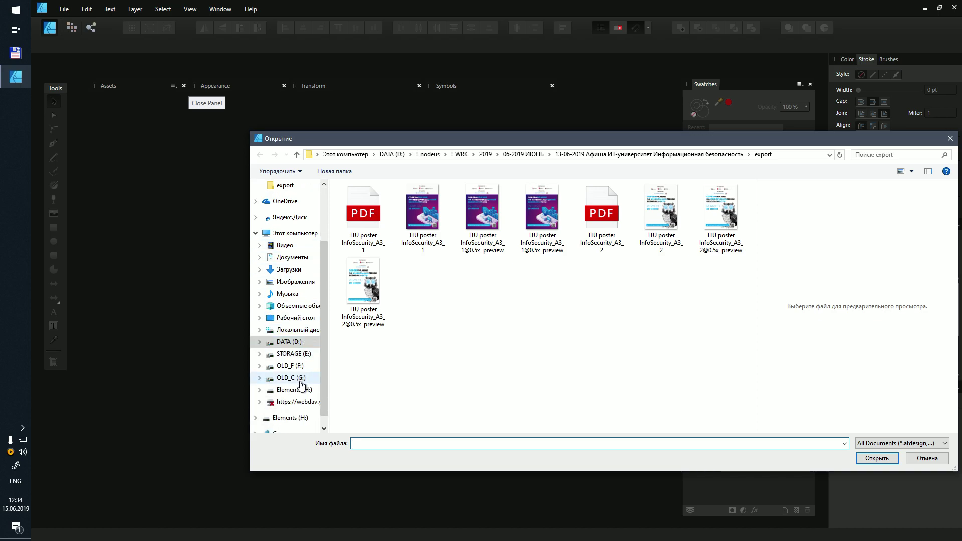
left_click(296, 391)
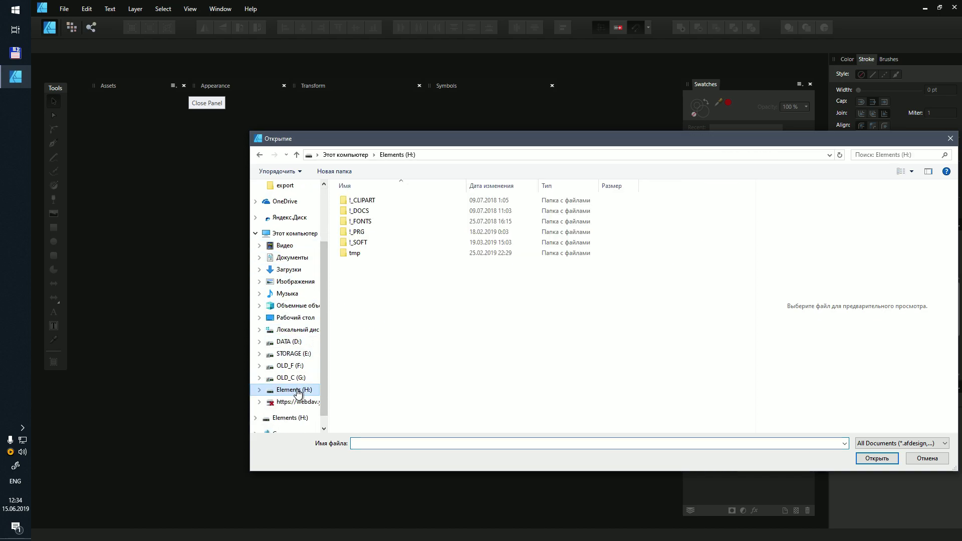
left_click(359, 233)
double_click(359, 234)
Step: Open instagram poster A2 from Affinity > AD_mockup and expand its A2 artboard layers
double_click(366, 210)
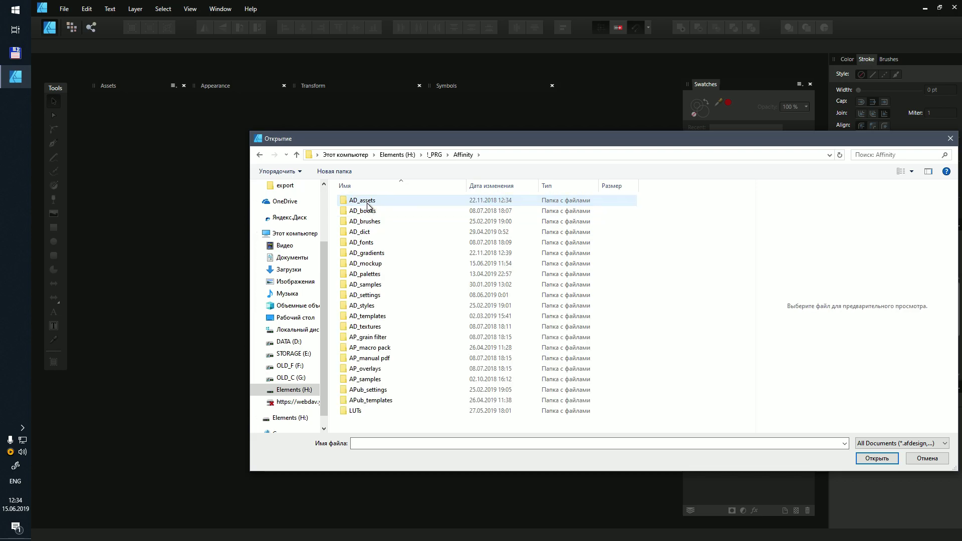
left_click(394, 265)
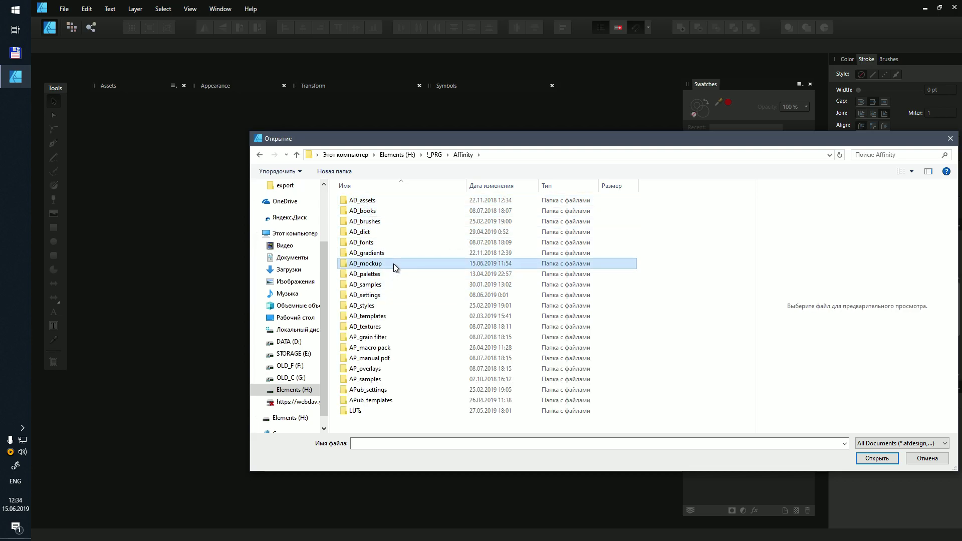
double_click(393, 263)
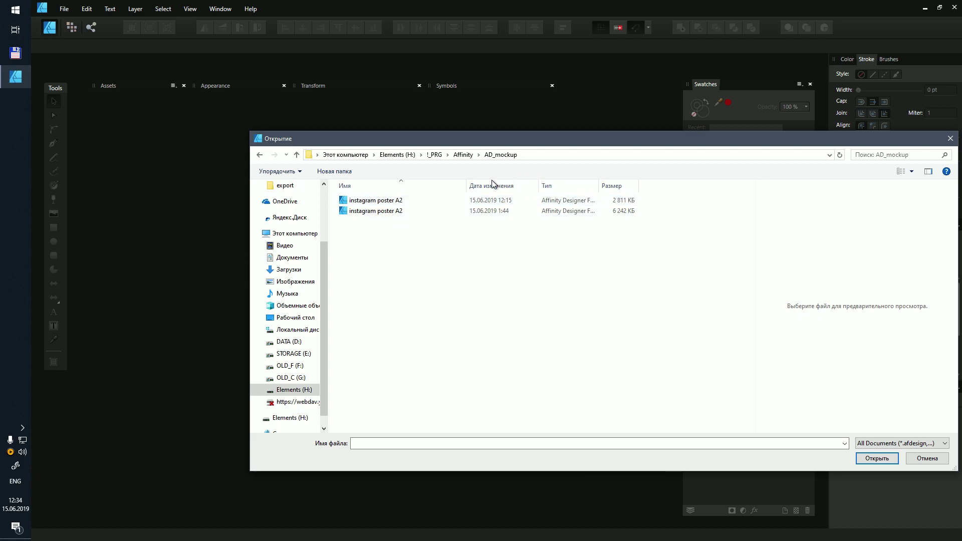
mouse_move(375, 200)
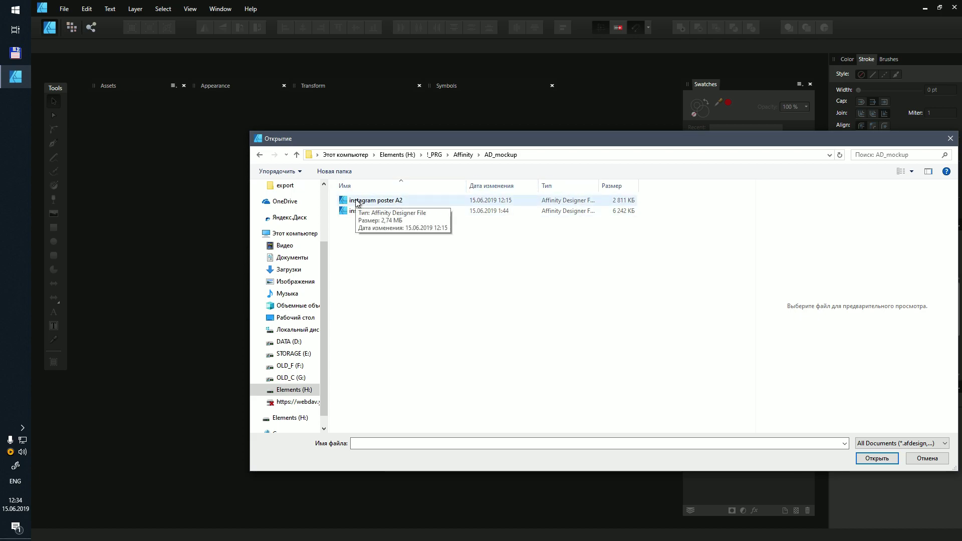
left_click(357, 202)
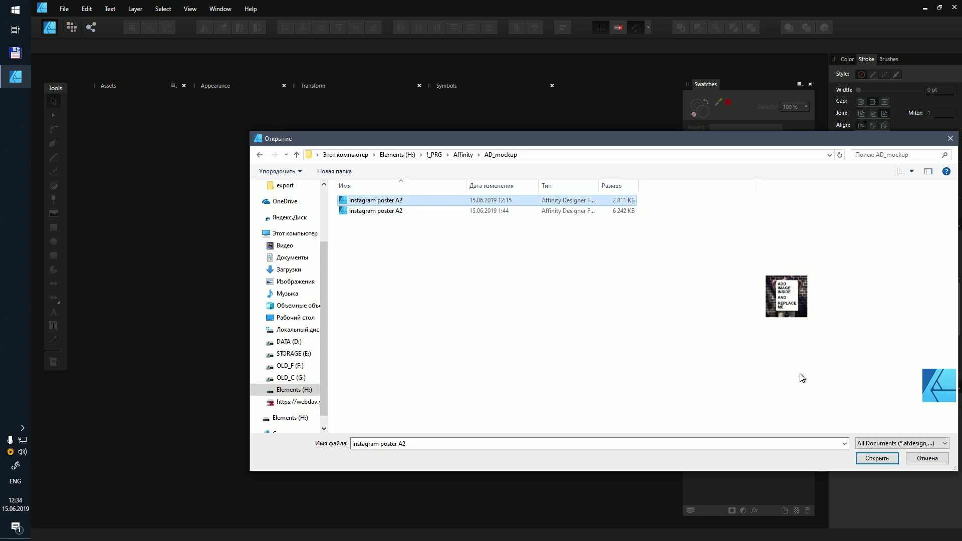
left_click(885, 458)
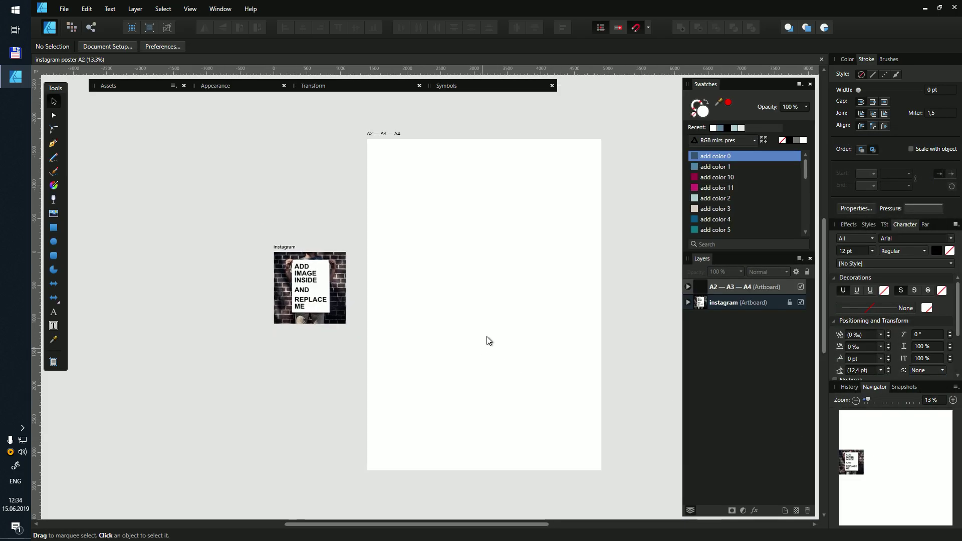
left_click(689, 287)
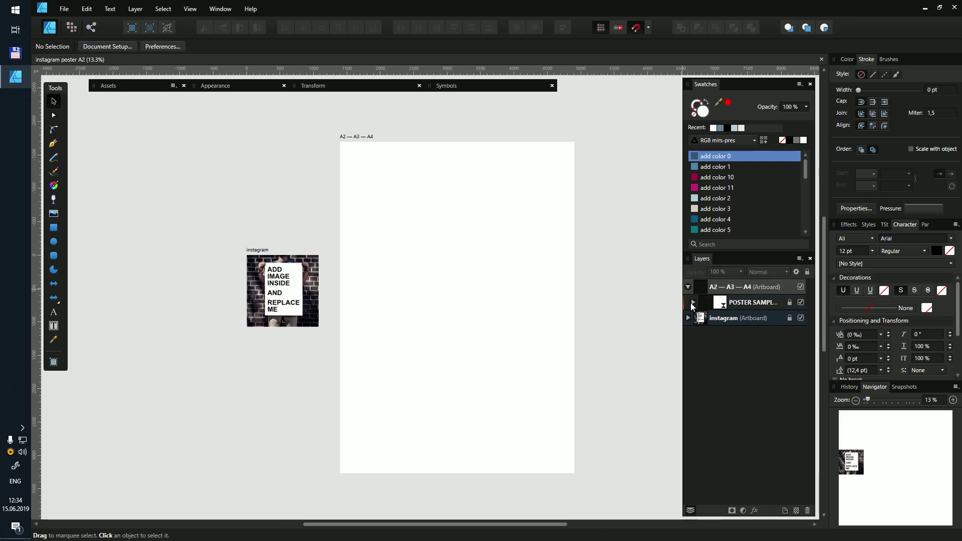
Step: Expand the POSTER SAMPLE and ADD IMAGE INSIDE layers and launch Place Image
left_click(694, 303)
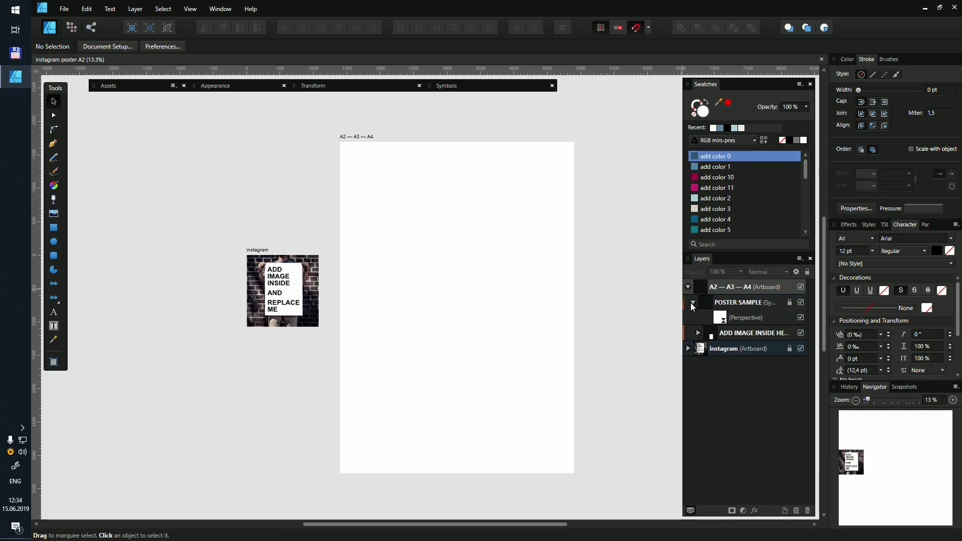
left_click(698, 334)
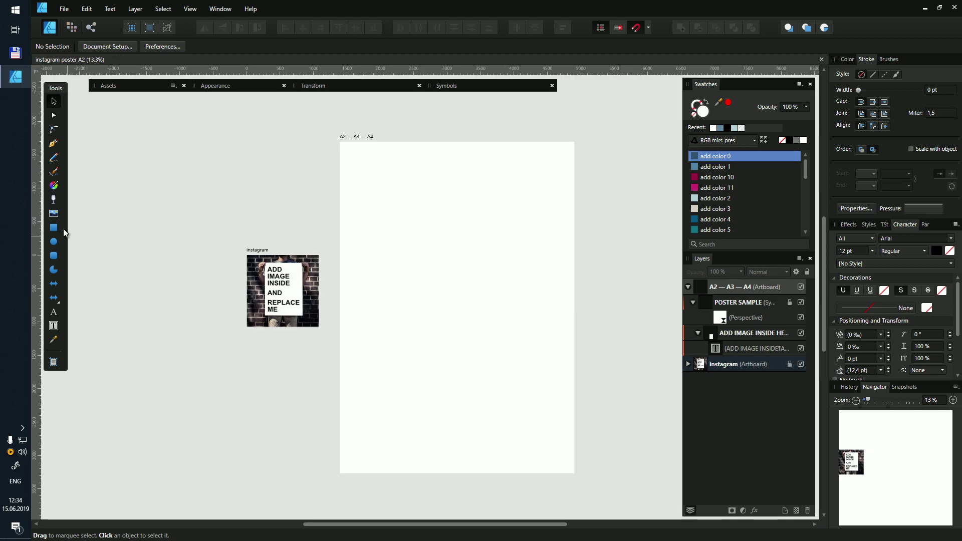
left_click(54, 215)
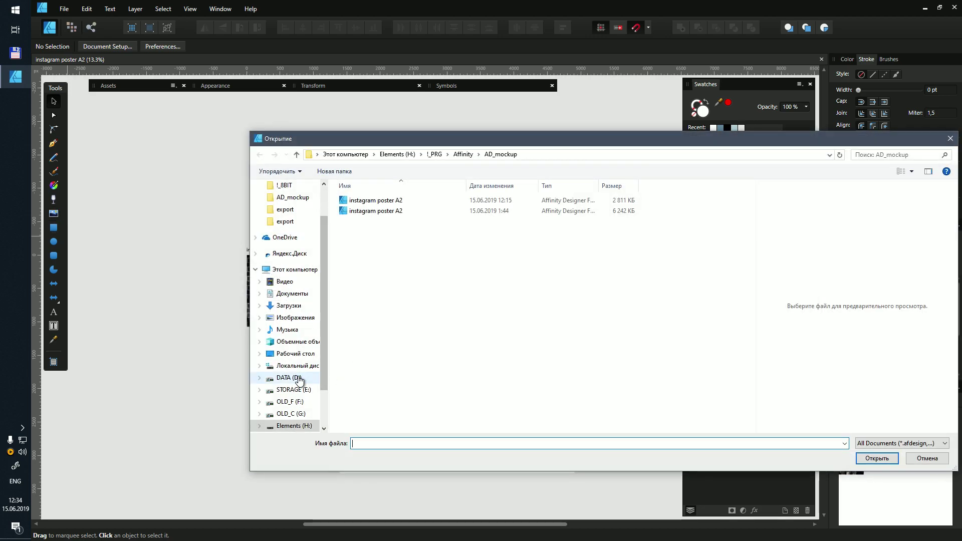
Step: Place ITU poster SoftSkills_A3_2 from the D: student-track export folder onto the A2 artboard
left_click(289, 377)
double_click(368, 222)
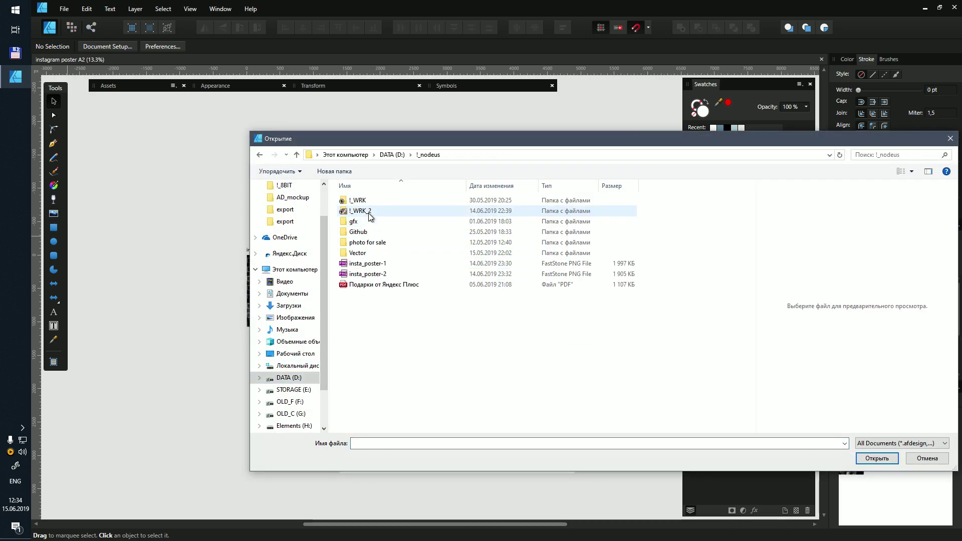
double_click(356, 200)
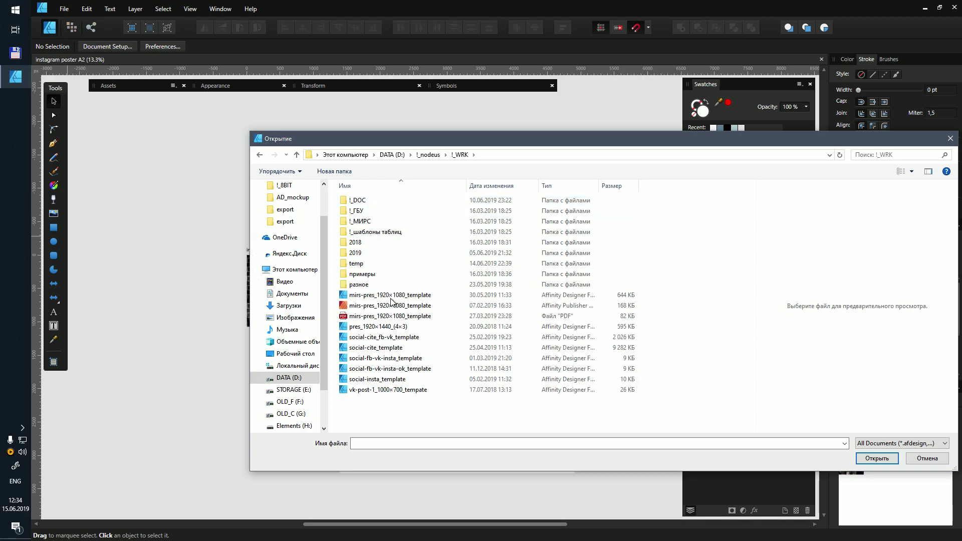
double_click(367, 252)
double_click(373, 253)
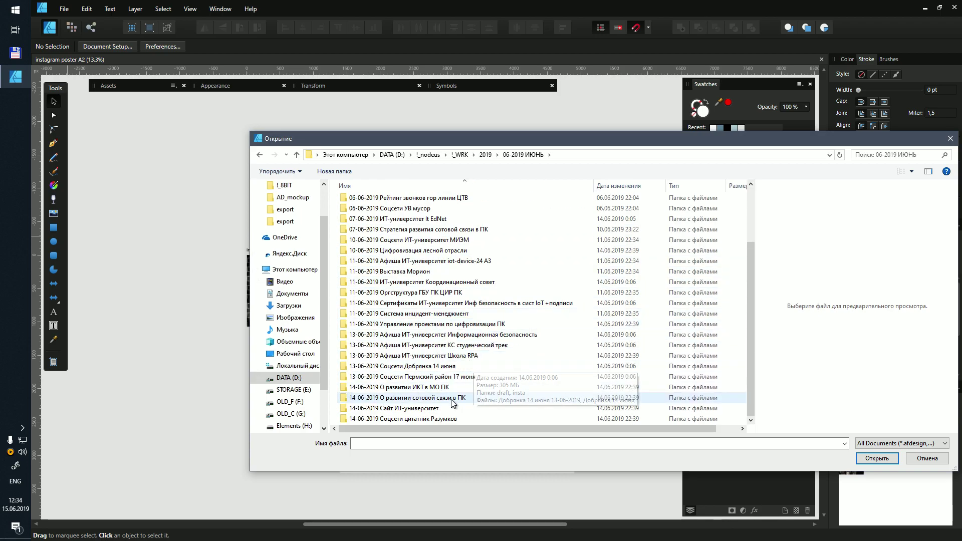
double_click(451, 345)
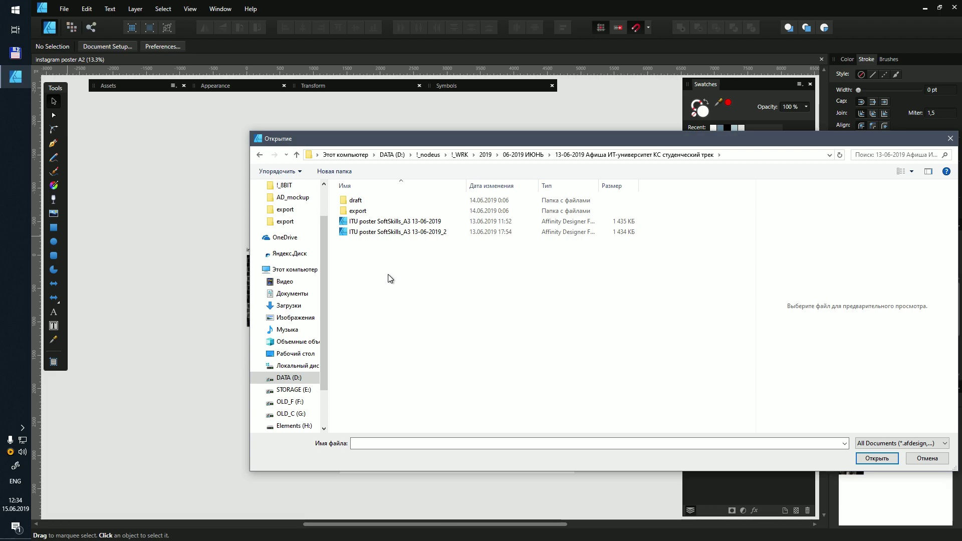
double_click(366, 211)
left_click(431, 219)
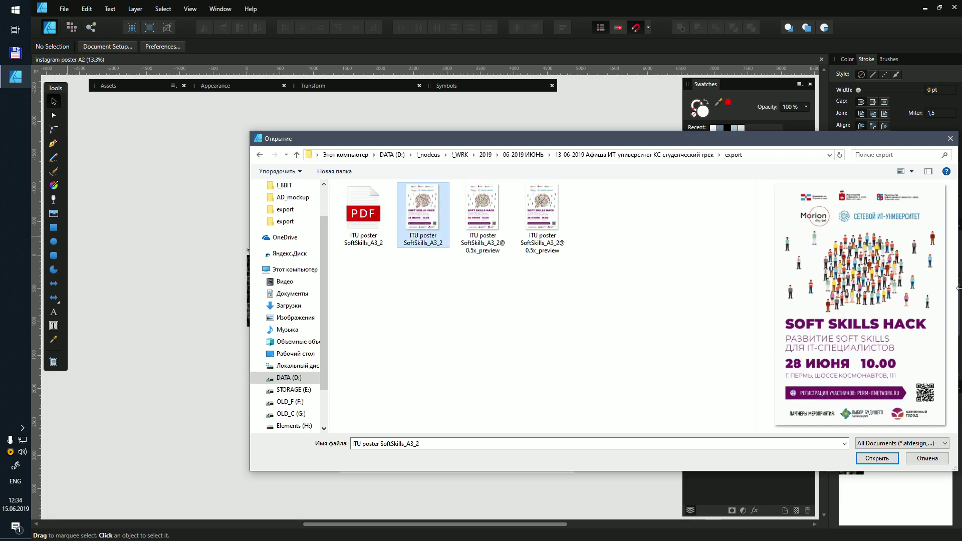
left_click(878, 459)
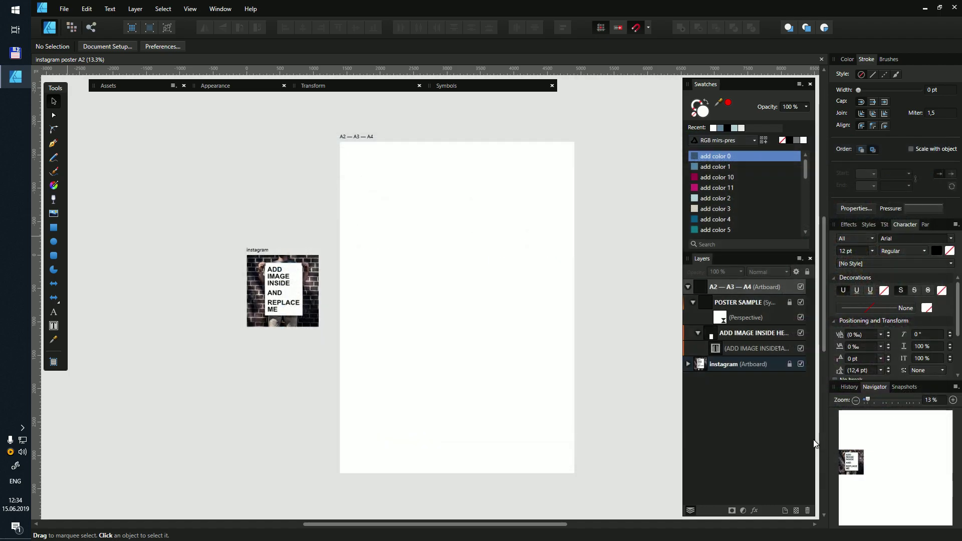
left_click(456, 301)
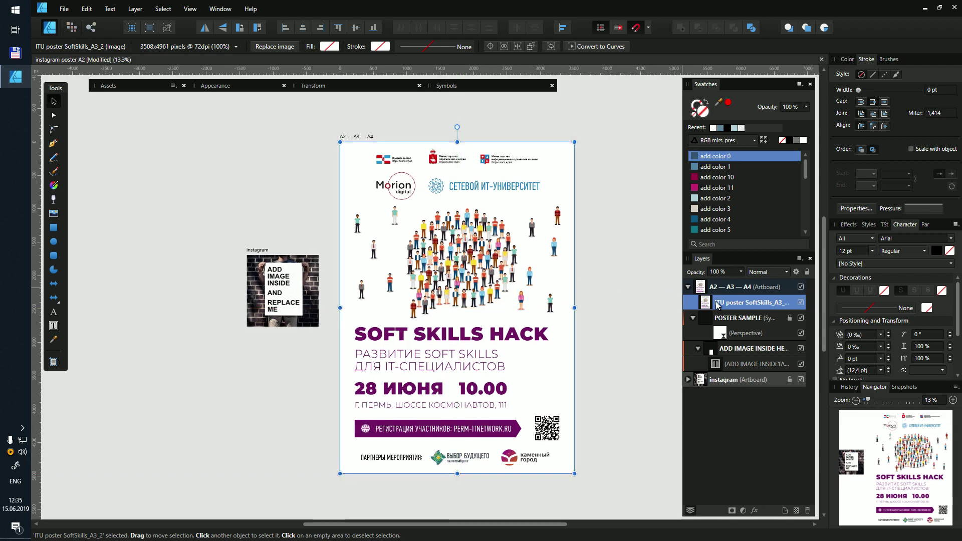
Step: Nest the SoftSkills poster layer inside ADD IMAGE INSIDE and zoom to check the mockup
left_click_drag(717, 304, 716, 359)
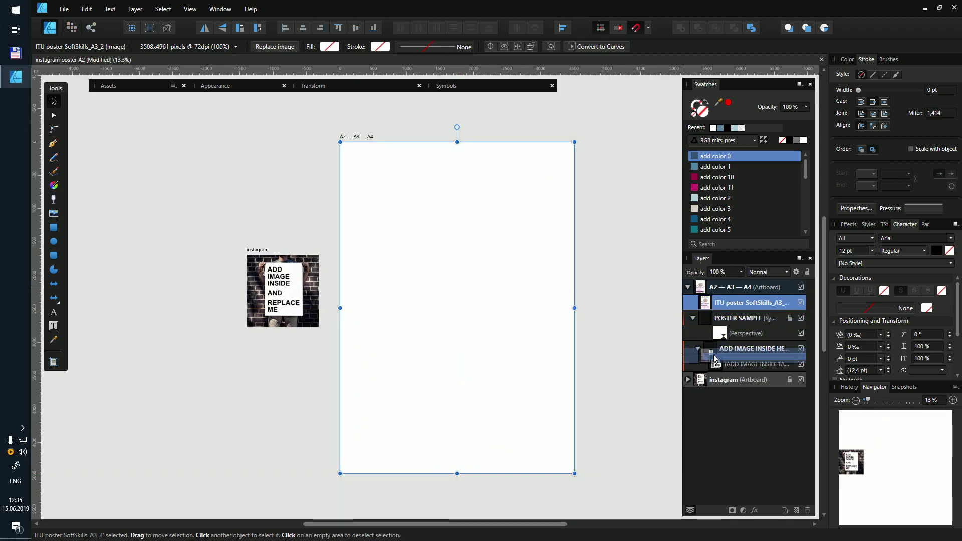
left_click_drag(714, 358, 723, 361)
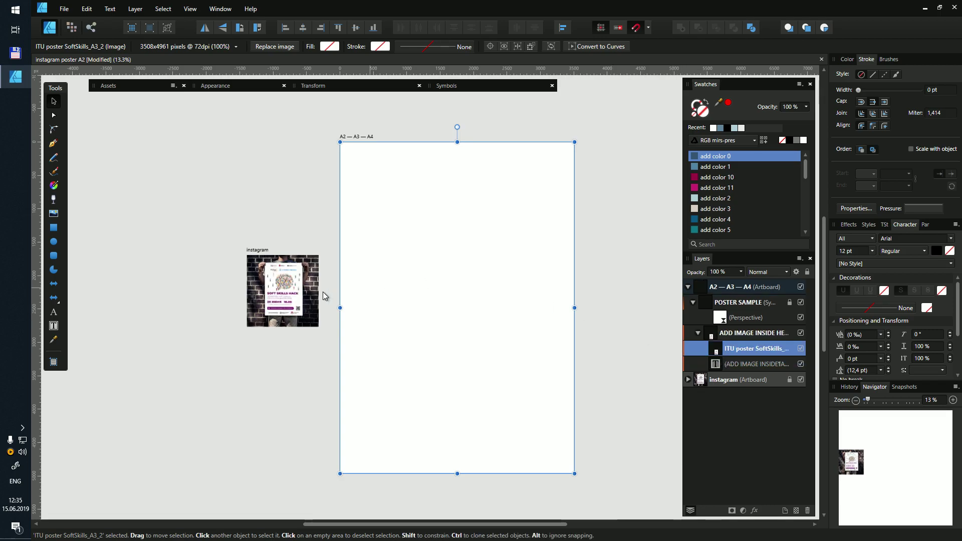
scroll(280, 296, "up", 5)
scroll(314, 279, "up", 1)
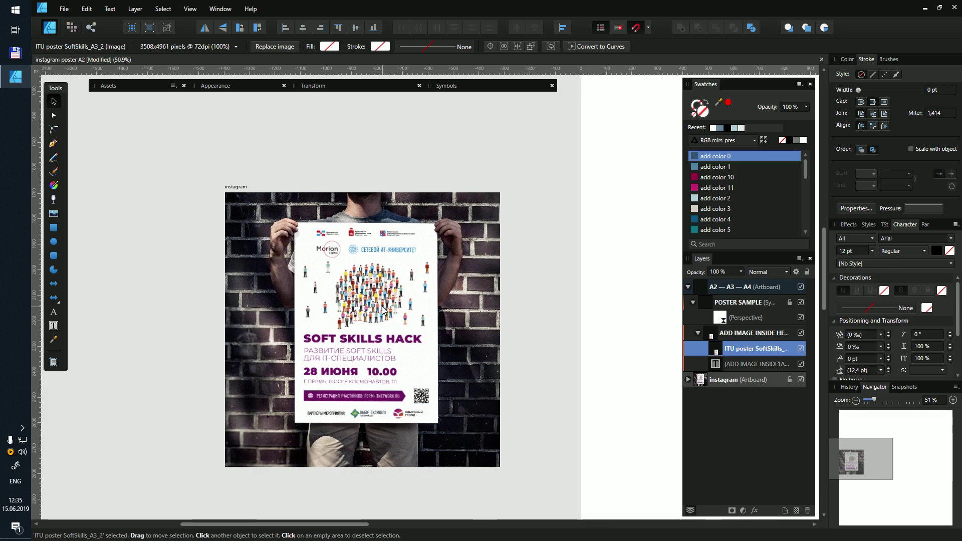
scroll(460, 312, "up", 1)
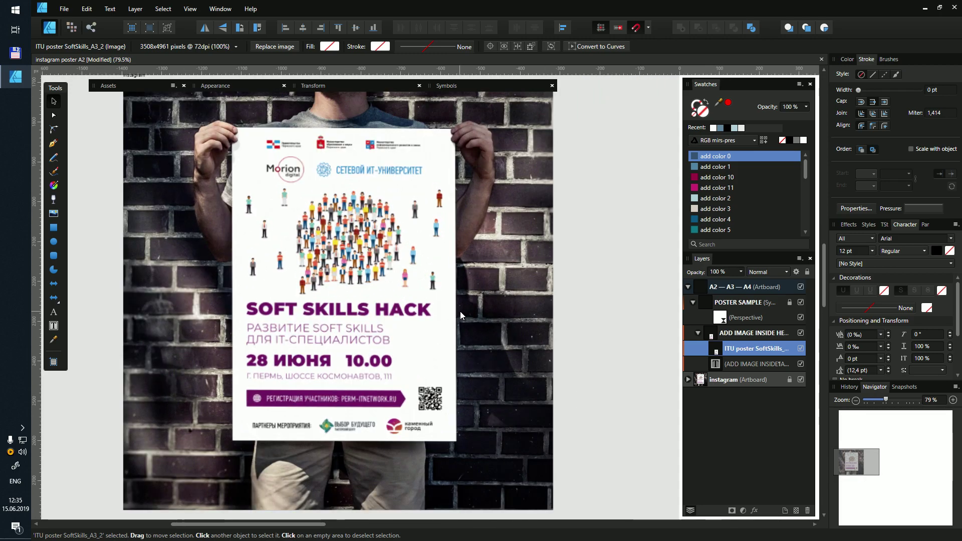
scroll(477, 274, "down", 1)
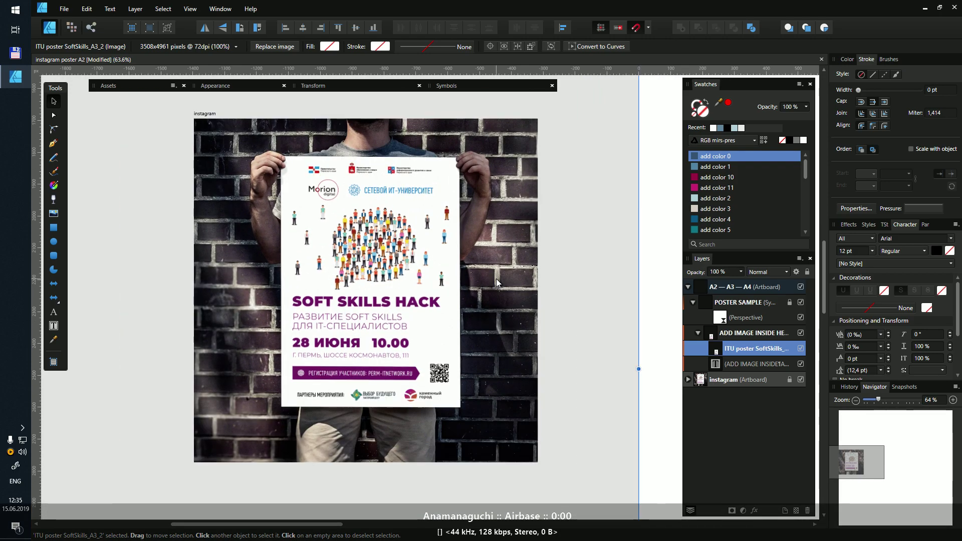
scroll(501, 282, "down", 4)
scroll(311, 295, "down", 1)
scroll(357, 315, "down", 1)
scroll(411, 319, "down", 1)
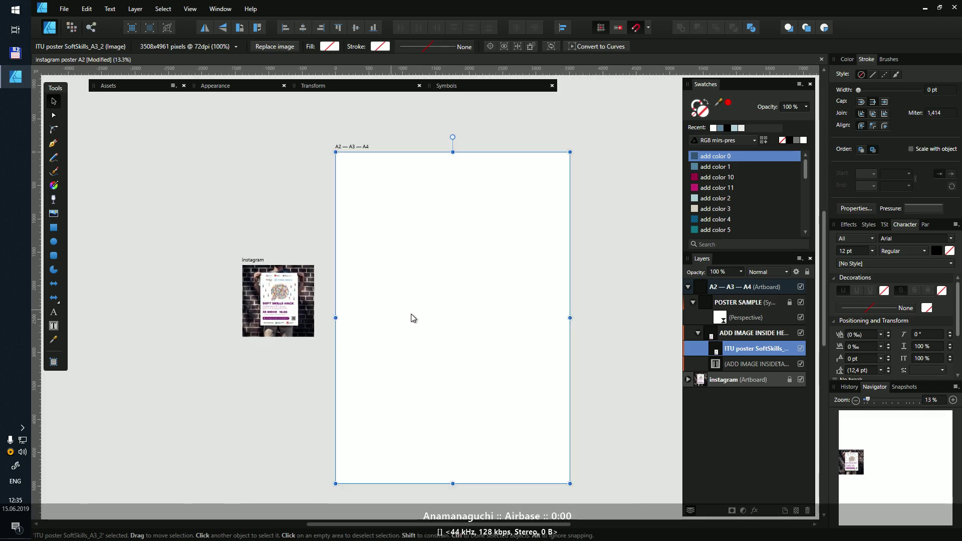
left_click(280, 49)
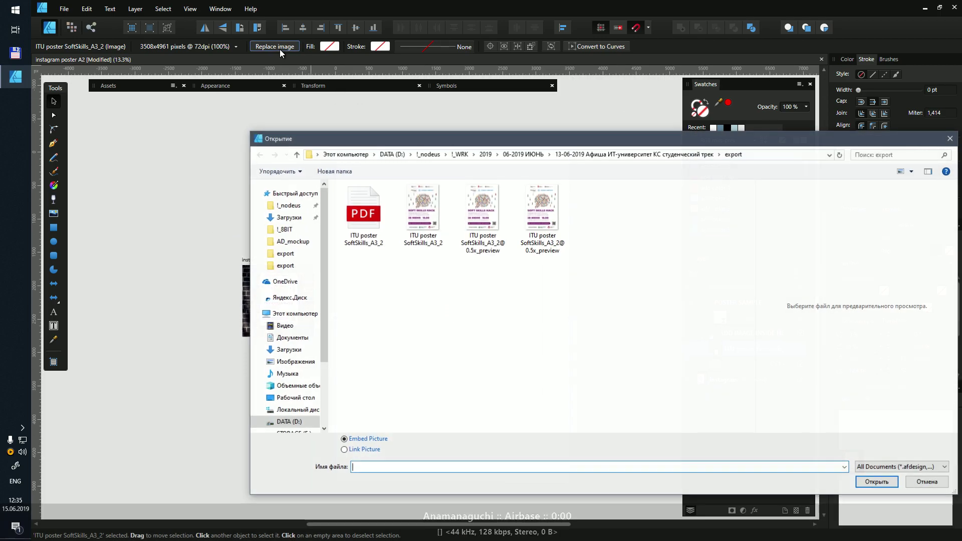
Step: Replace the poster with ITU poster InfoSecurity_A3_1 from its project's export folder
left_click(522, 154)
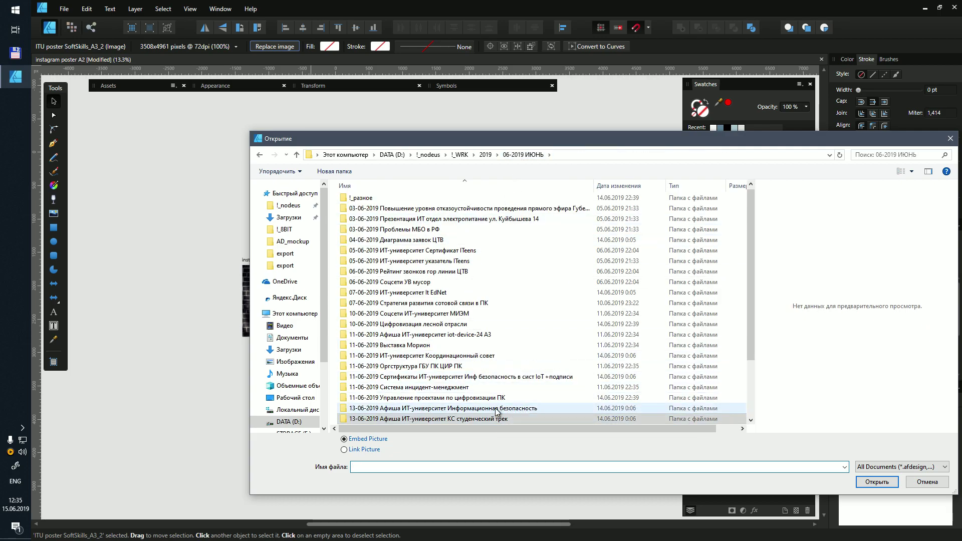
scroll(500, 412, "down", 1)
double_click(511, 378)
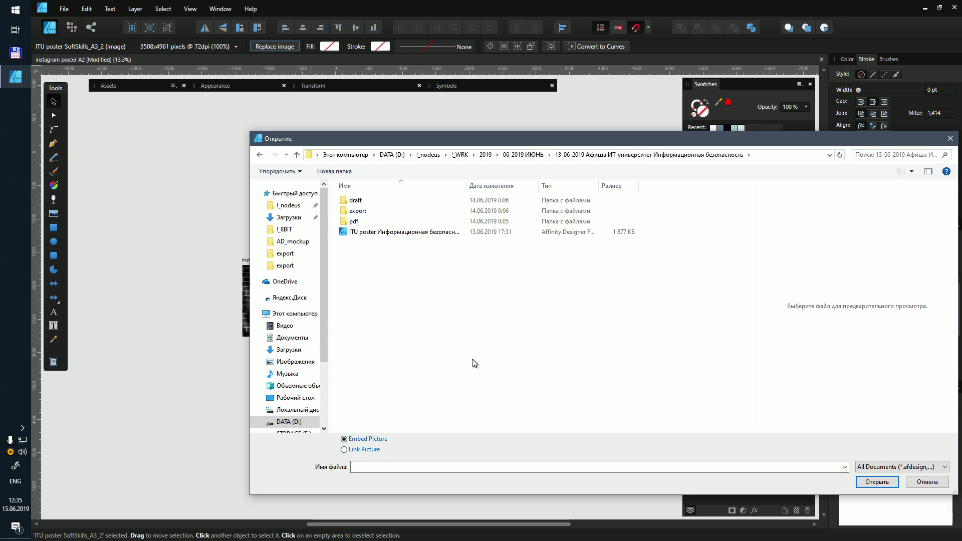
double_click(356, 212)
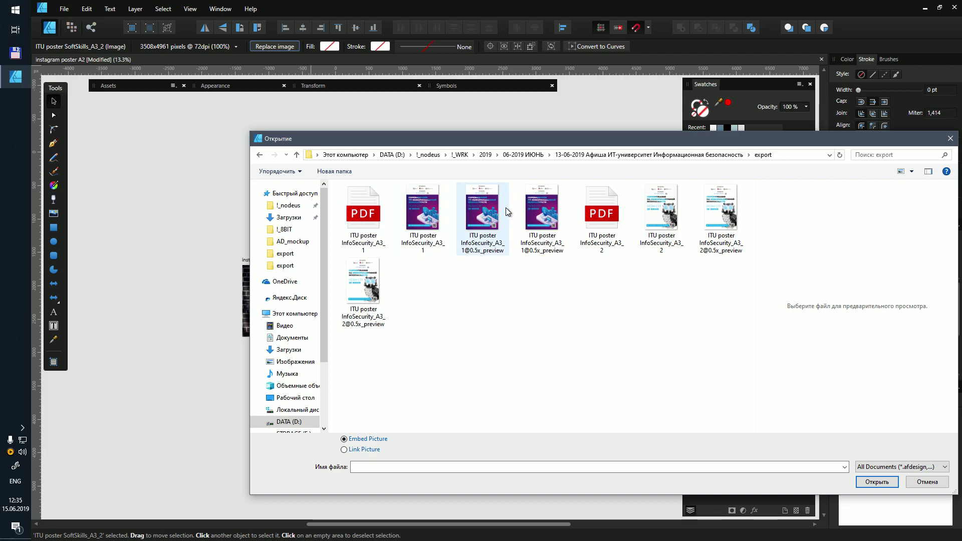
left_click(424, 228)
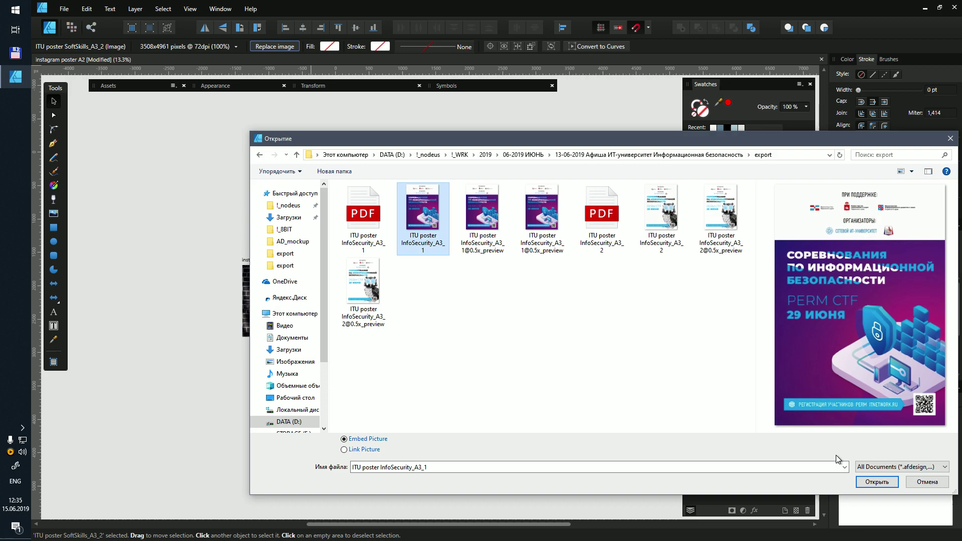
left_click(875, 483)
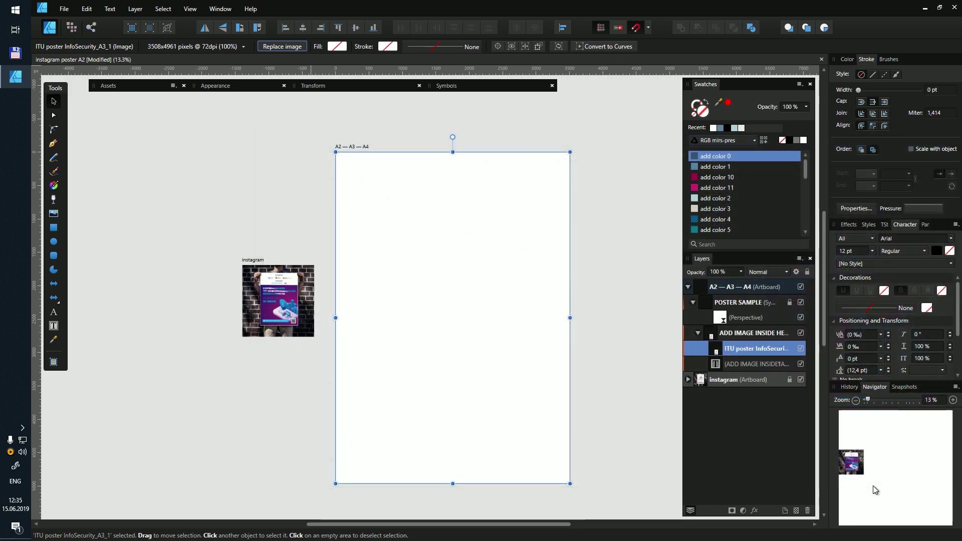
scroll(281, 309, "up", 5, "ctrl")
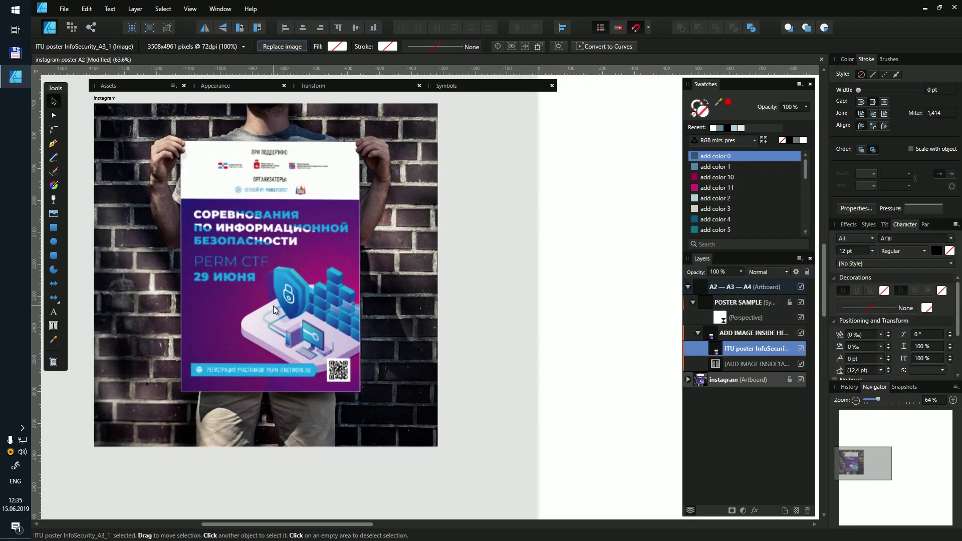
scroll(273, 306, "up", 2, "ctrl")
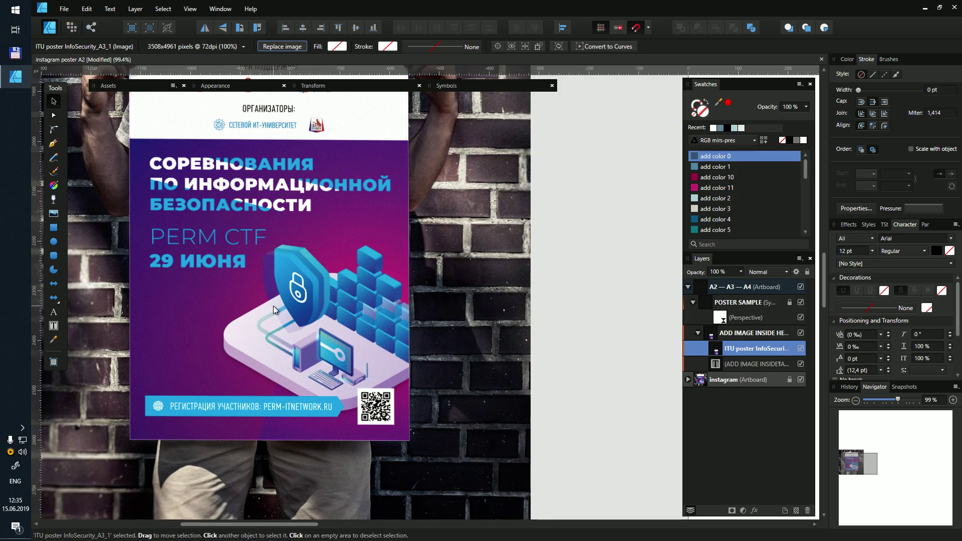
scroll(272, 306, "down", 5, "ctrl")
scroll(286, 308, "down", 1, "ctrl")
left_click(407, 321)
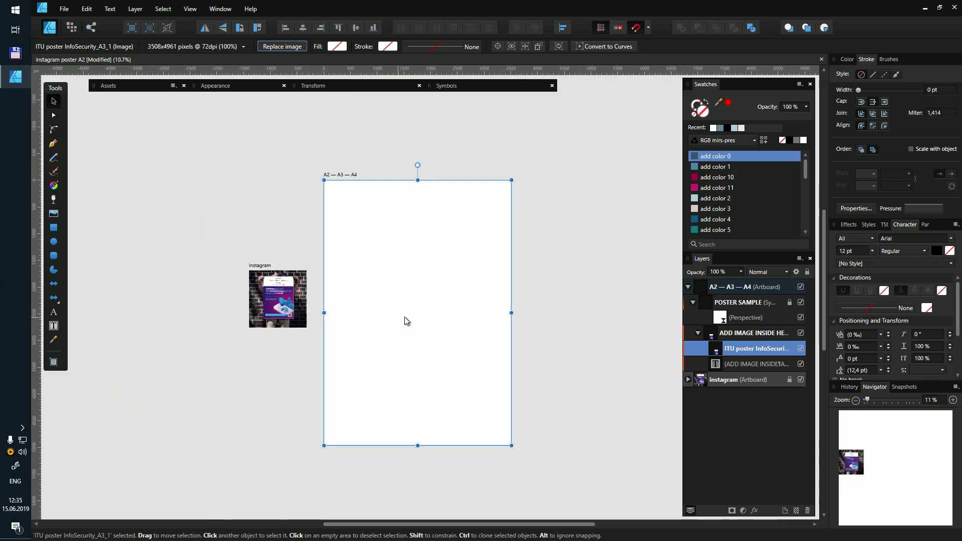
Step: Replace the poster image with 4087_2 from Elements (H:) > !_CLIPART > 01_RASTR > !_8BIT
left_click(276, 45)
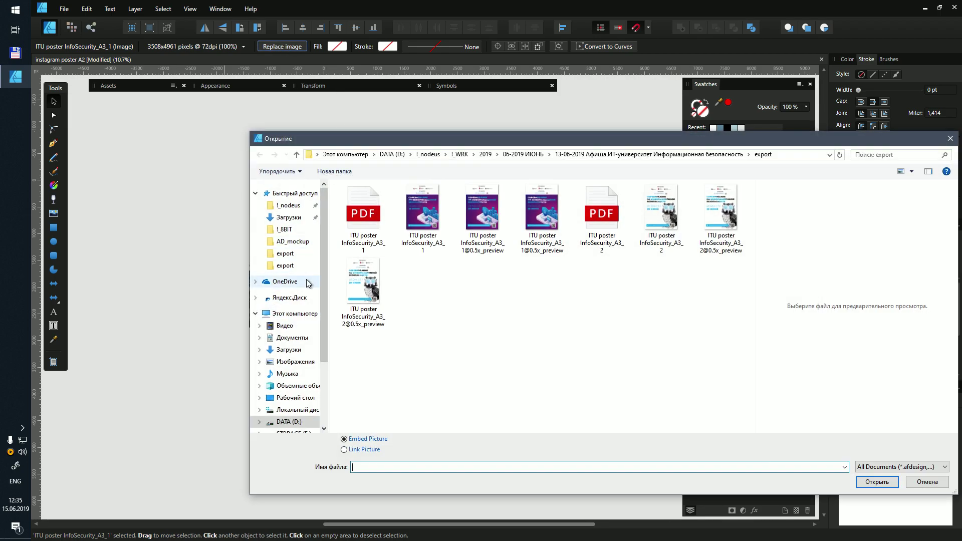
left_click_drag(322, 311, 322, 359)
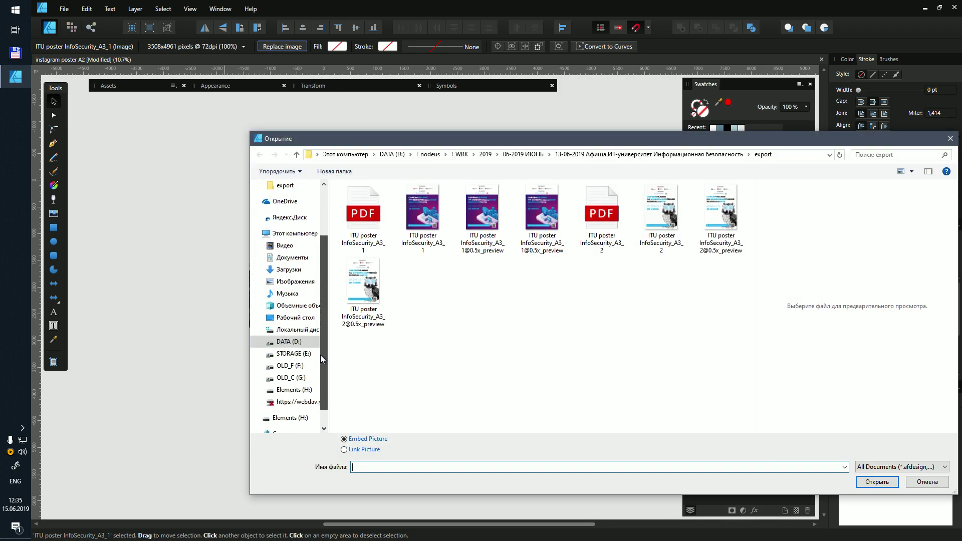
left_click(301, 390)
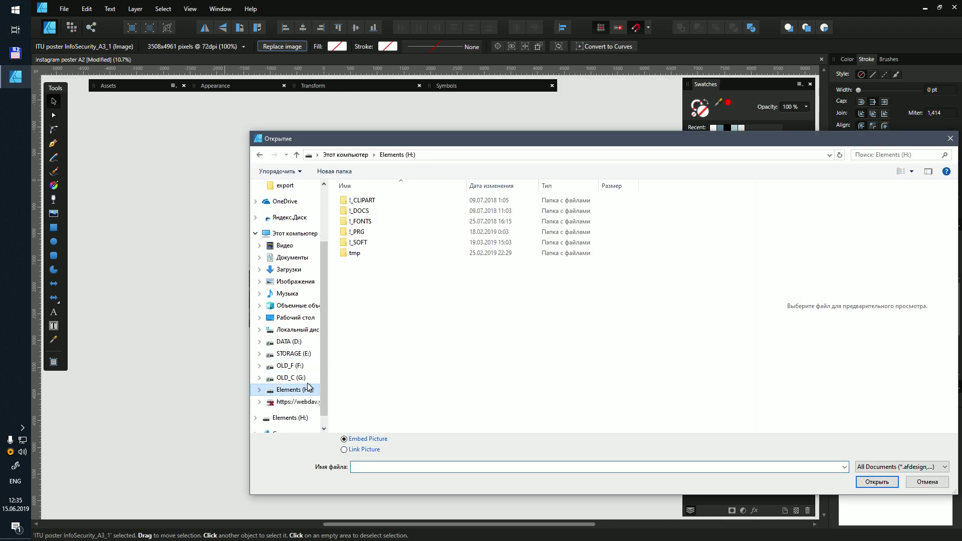
double_click(368, 202)
double_click(366, 211)
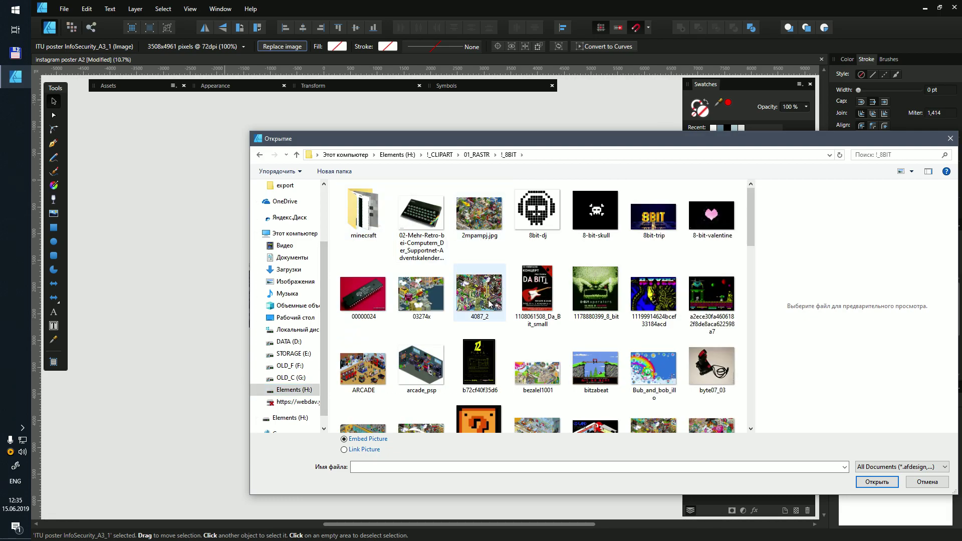
left_click(491, 304)
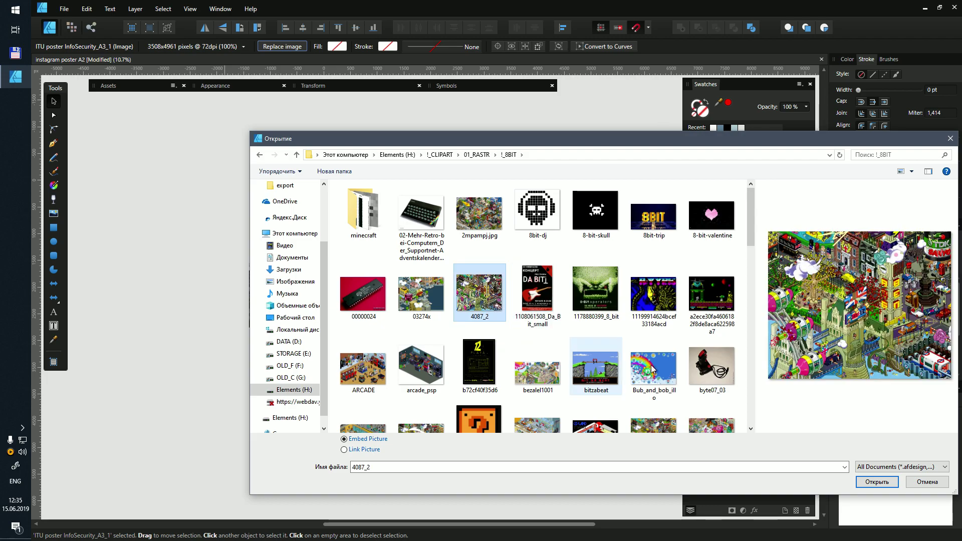
left_click(876, 482)
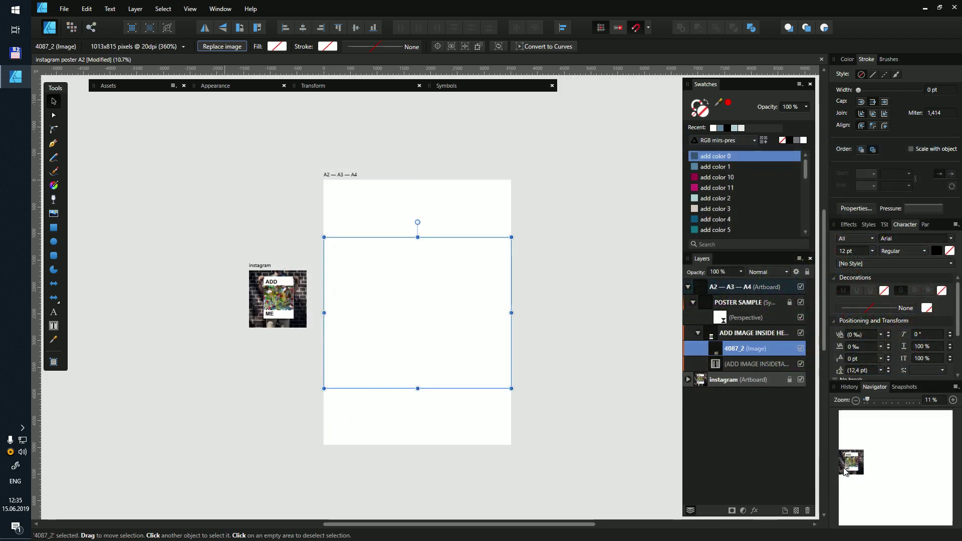
Step: Stretch 4087_2 to the artboard's full height and shift it right to align with its edge
left_click_drag(417, 389, 417, 445)
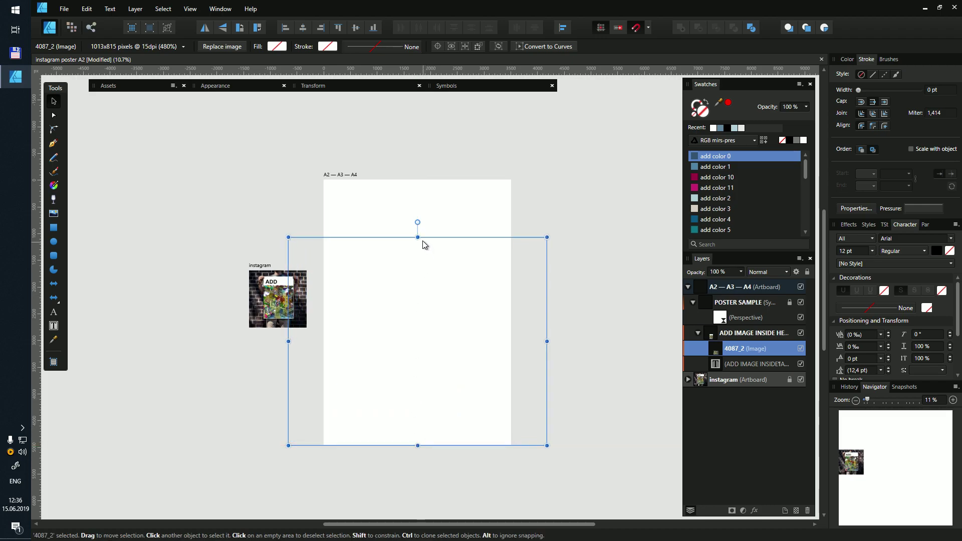
left_click_drag(418, 237, 418, 180)
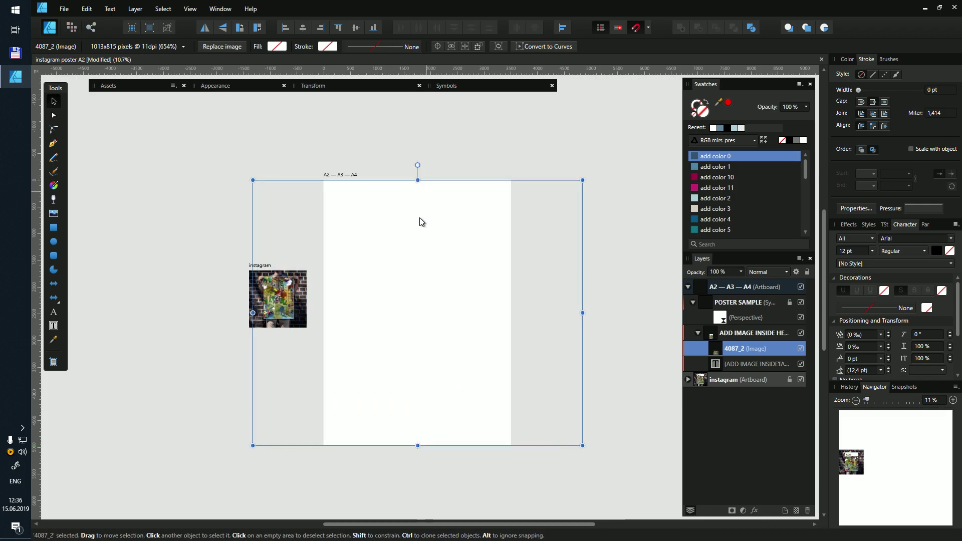
left_click_drag(415, 264, 460, 262)
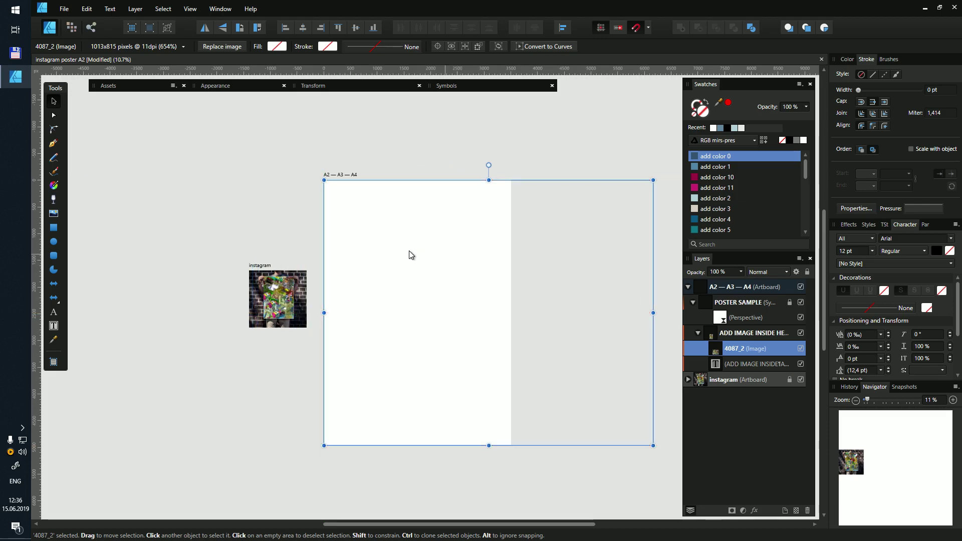
scroll(272, 294, "up", 5)
scroll(261, 226, "up", 3)
scroll(262, 226, "up", 4)
Step: Zoom around the mockup to inspect the pixel-art bus and red-brick building
left_click_drag(254, 191, 489, 483)
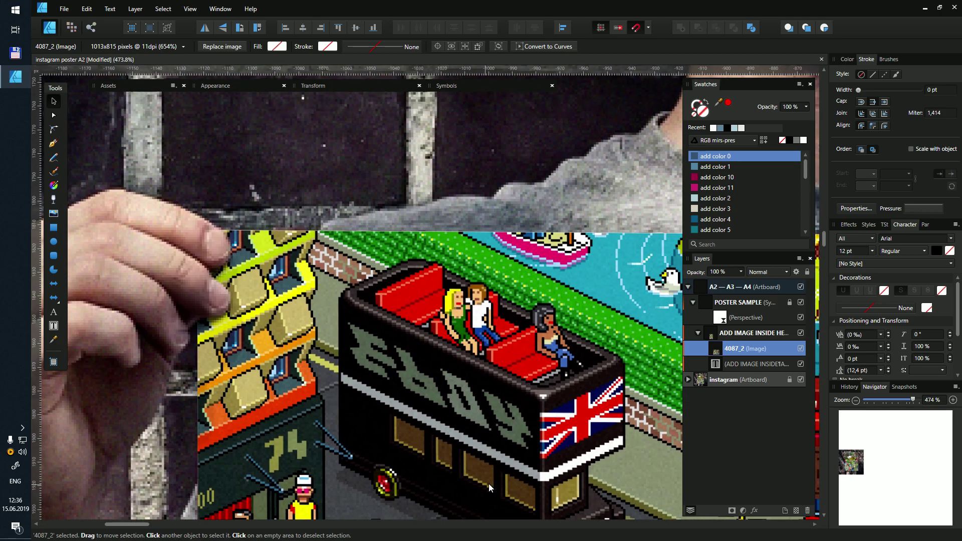
scroll(335, 284, "up", 3)
scroll(335, 284, "down", 2)
scroll(337, 296, "down", 4)
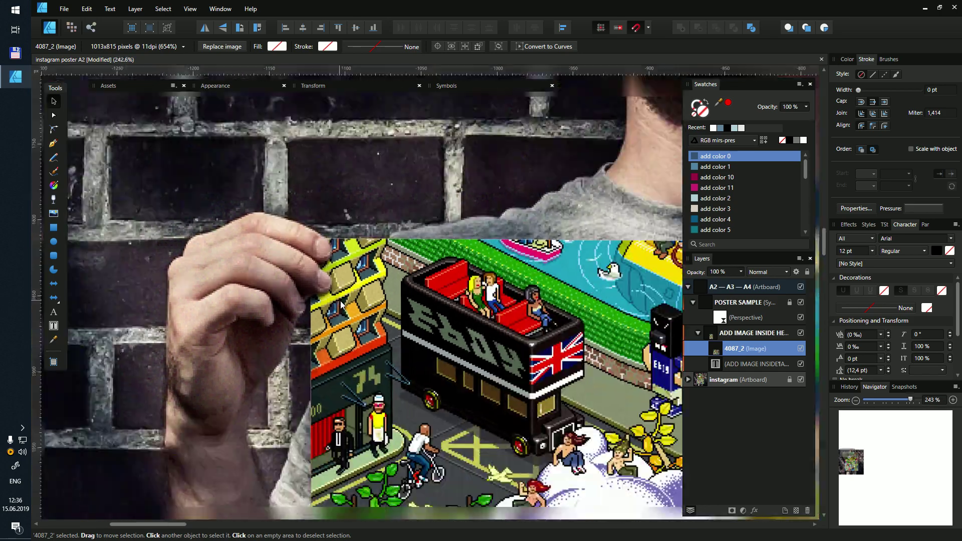
scroll(341, 304, "down", 2)
left_click_drag(508, 359, 247, 314)
scroll(453, 256, "up", 1)
scroll(452, 255, "up", 2)
scroll(452, 252, "down", 2)
scroll(427, 272, "down", 3)
scroll(432, 231, "up", 3)
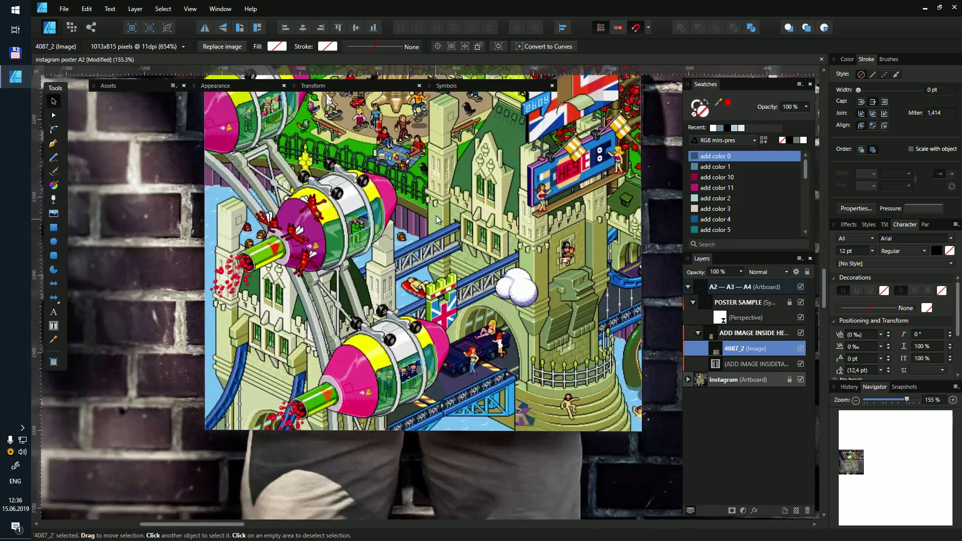
scroll(378, 320, "down", 2)
scroll(349, 261, "down", 2)
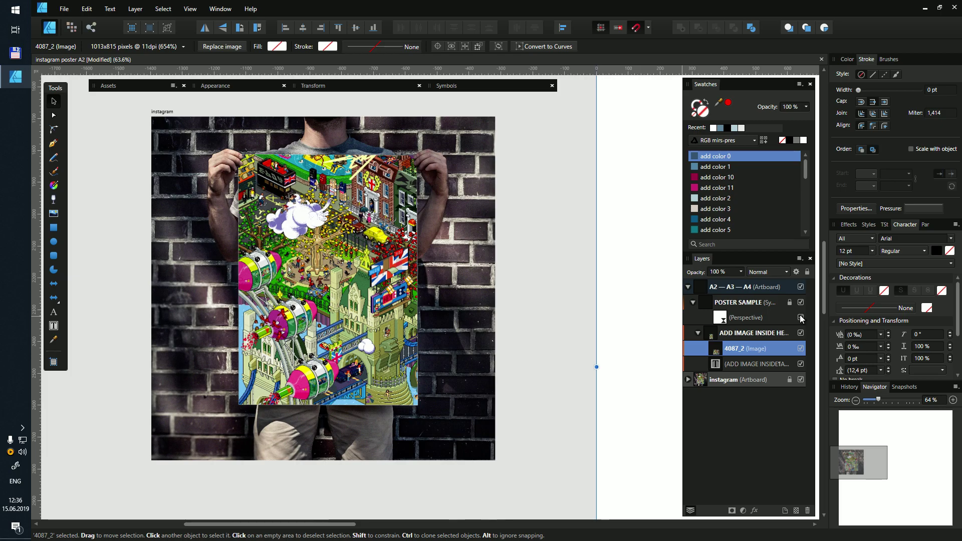
Step: With (Perspective) off, shift the 4087_2 picture left and nudge it to frame the clock tower
left_click(801, 318)
scroll(382, 336, "down", 1)
scroll(199, 261, "down", 1)
scroll(221, 276, "down", 2)
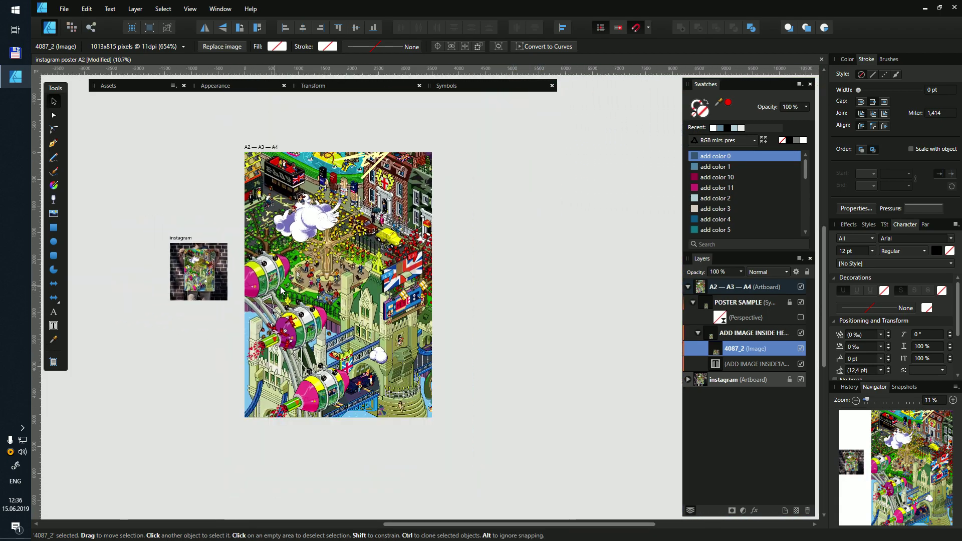
left_click_drag(381, 308, 263, 302)
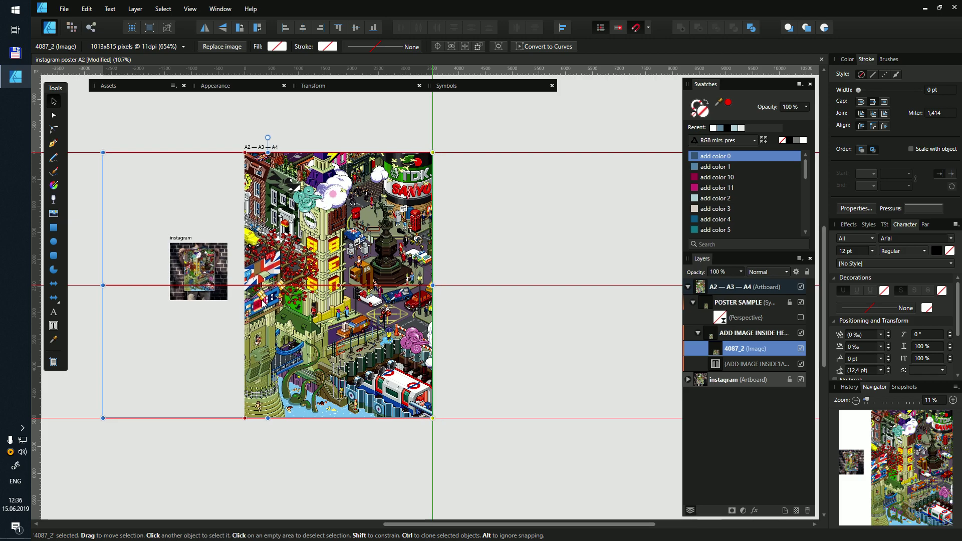
scroll(184, 264, "up", 5)
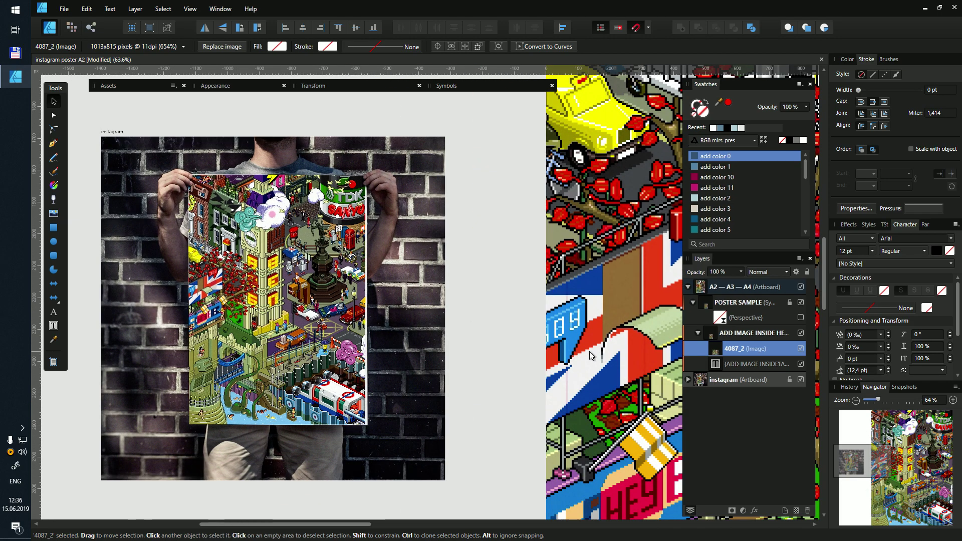
key("Right")
key("Right")
key("Right")
key("Right")
key("Right")
key("Right")
key("Right")
key("Right")
key("Right")
key("Right")
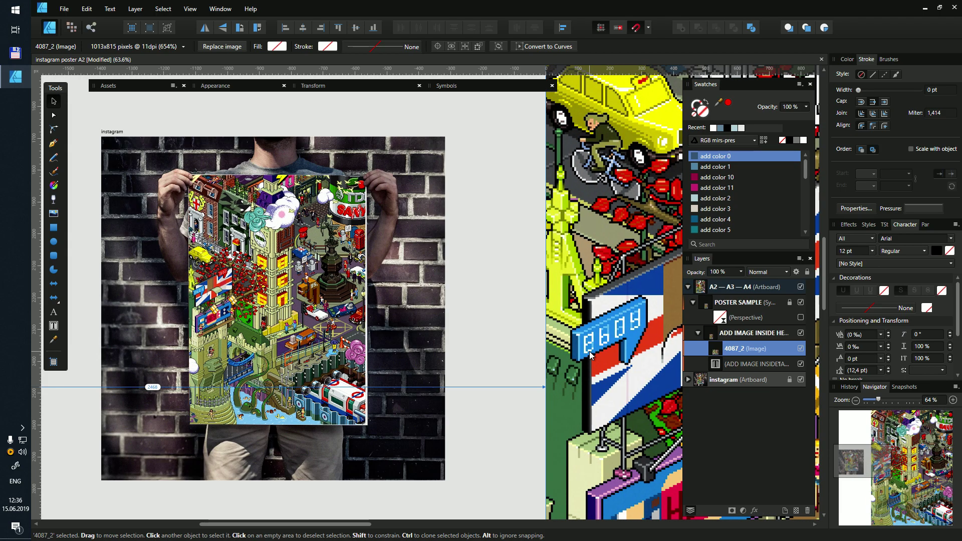
scroll(358, 228, "up", 2)
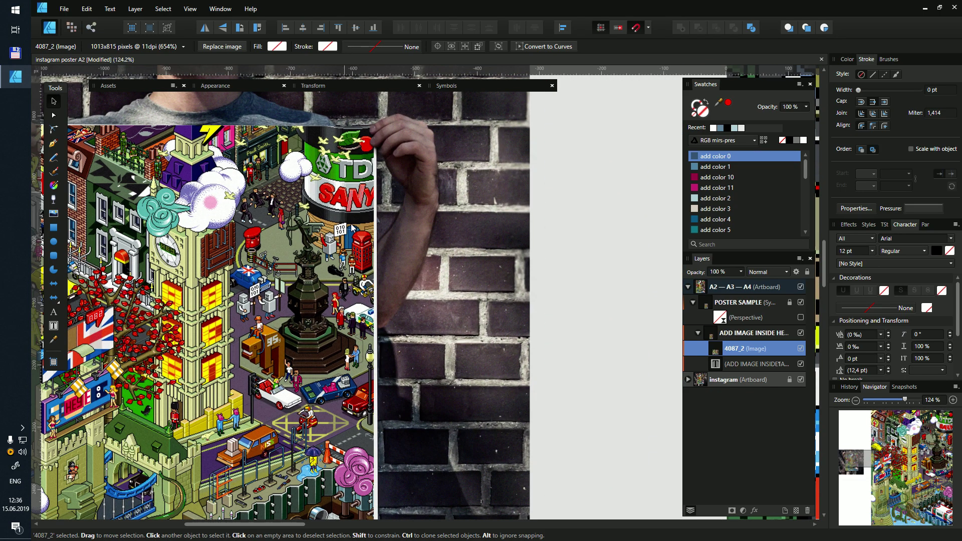
scroll(384, 465, "down", 5)
scroll(384, 466, "left", 1)
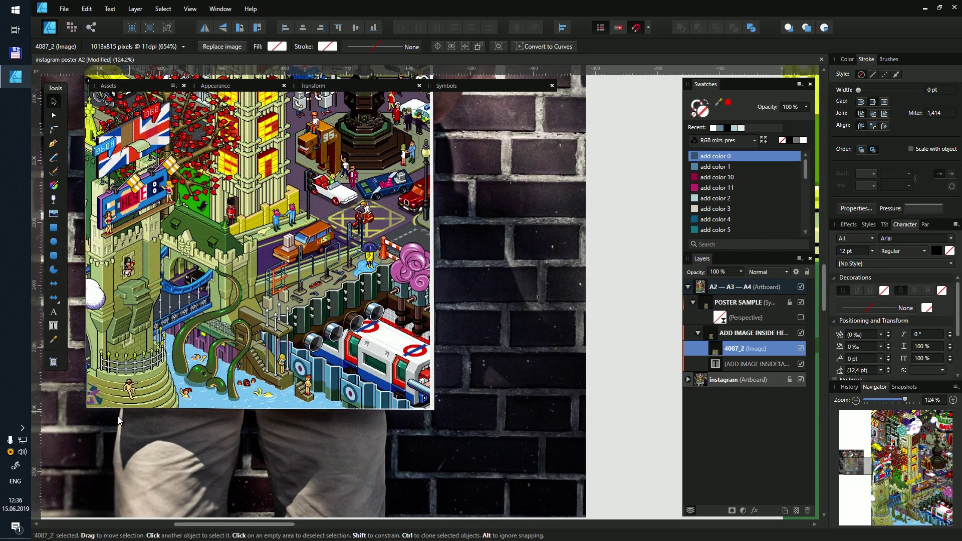
scroll(138, 207, "down", 3)
scroll(143, 170, "up", 8)
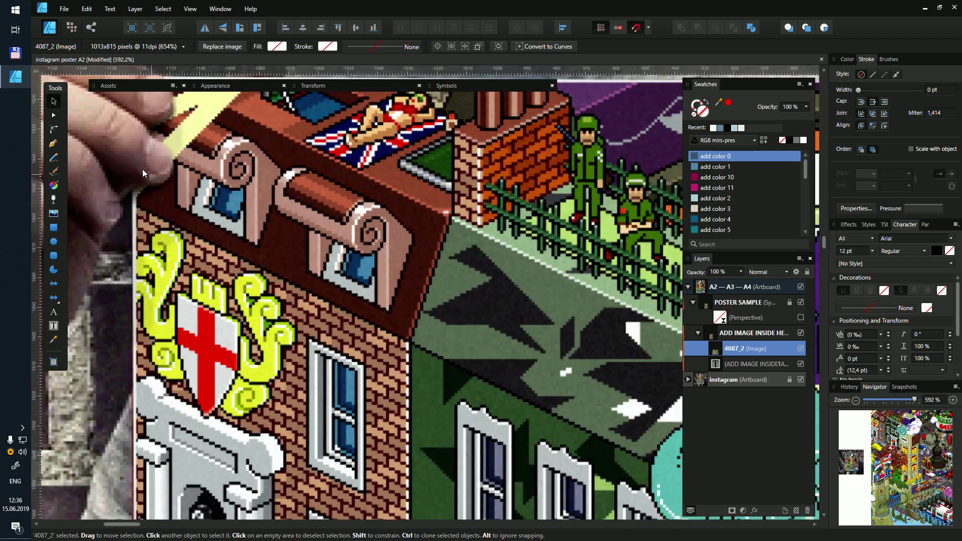
scroll(168, 194, "up", 3)
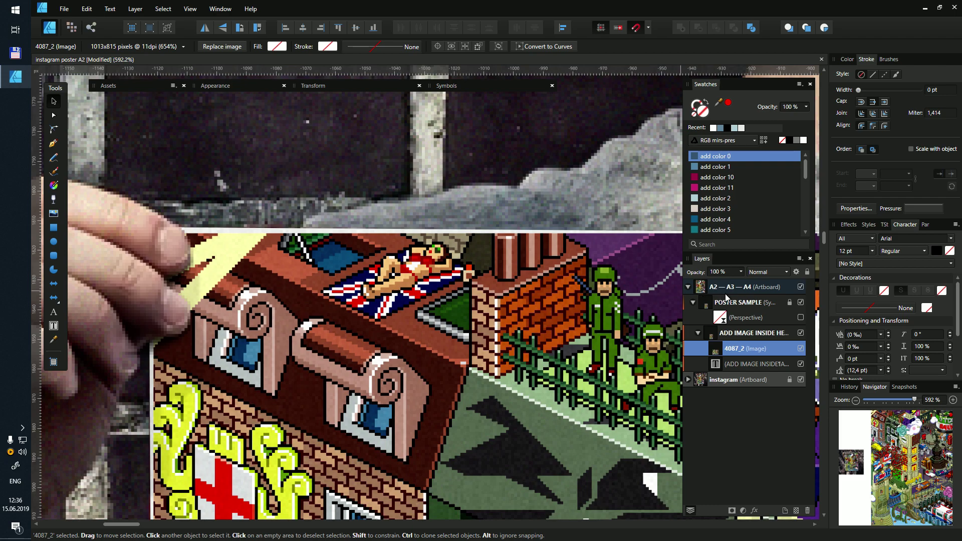
Step: Re-enable (Perspective), toggle it off and on to compare, then zoom out
left_click(801, 318)
scroll(463, 396, "down", 5)
scroll(160, 314, "up", 2)
scroll(160, 314, "right", 5)
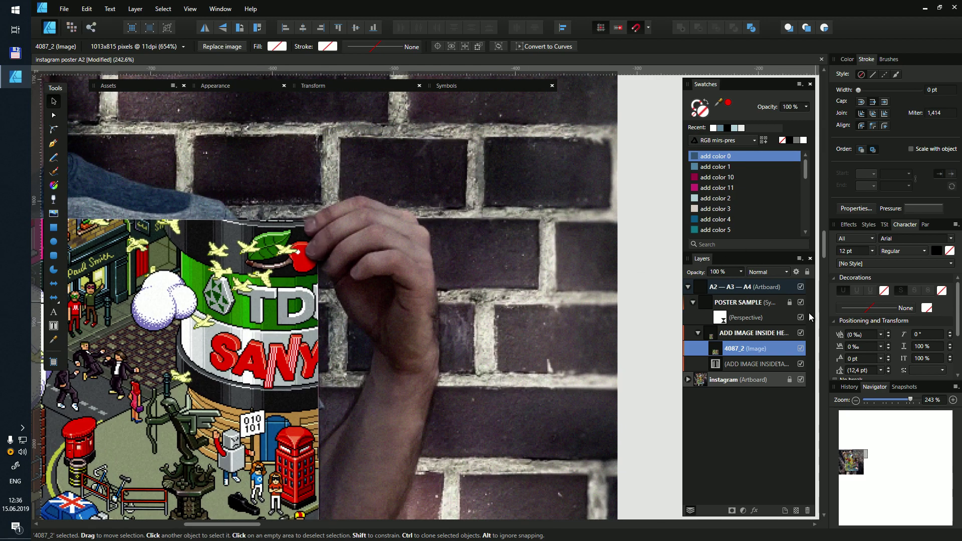
left_click(801, 318)
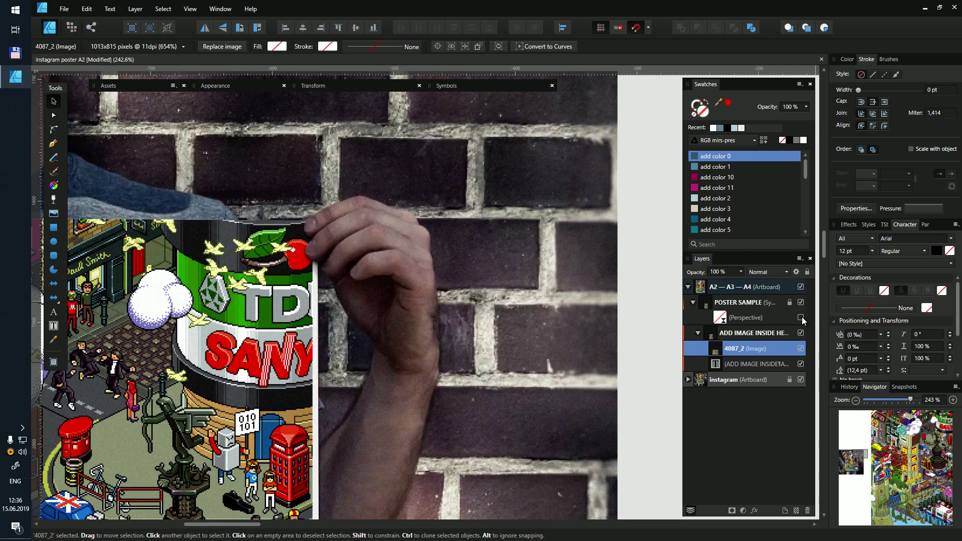
left_click(801, 318)
scroll(419, 377, "down", 5)
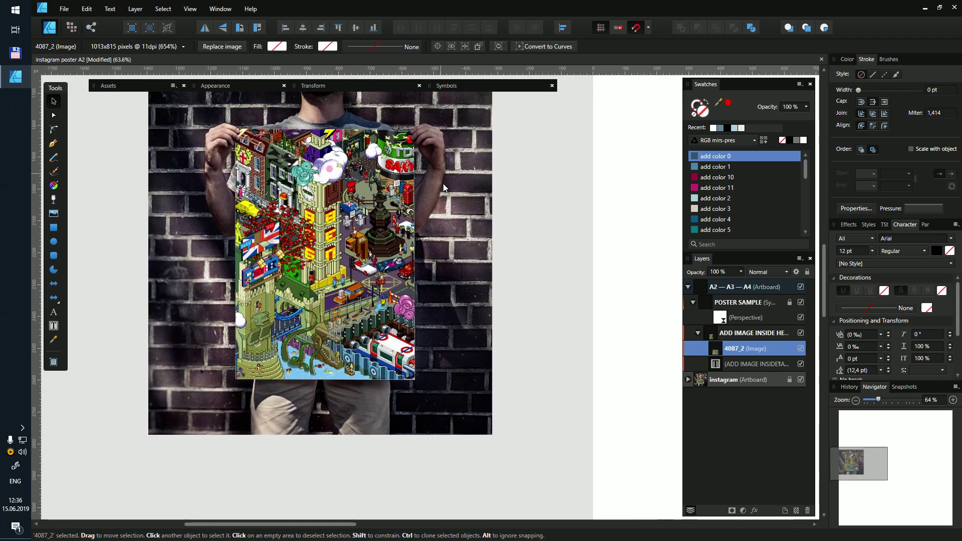
scroll(447, 216, "down", 2)
scroll(434, 241, "down", 3)
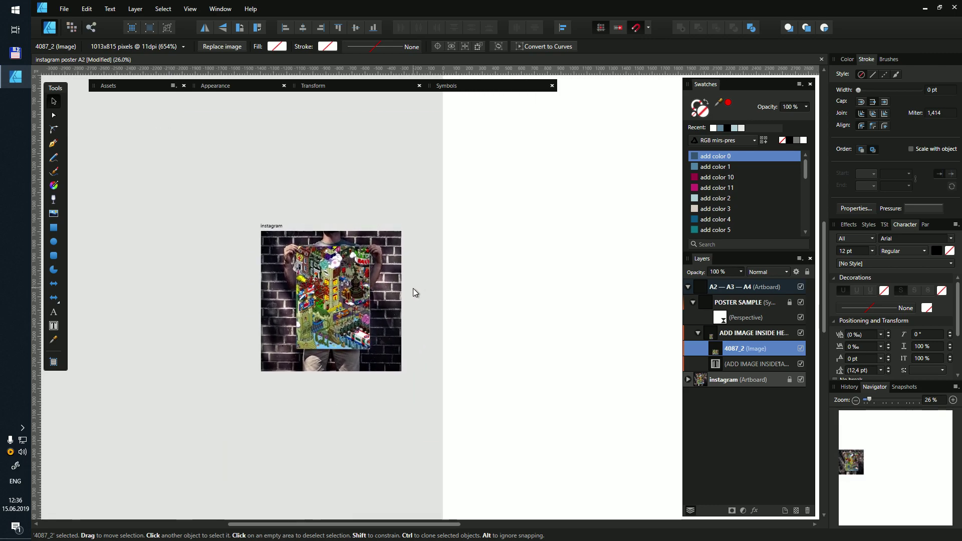
Step: Replace the poster image with the 8bit-dj picture
left_click(234, 46)
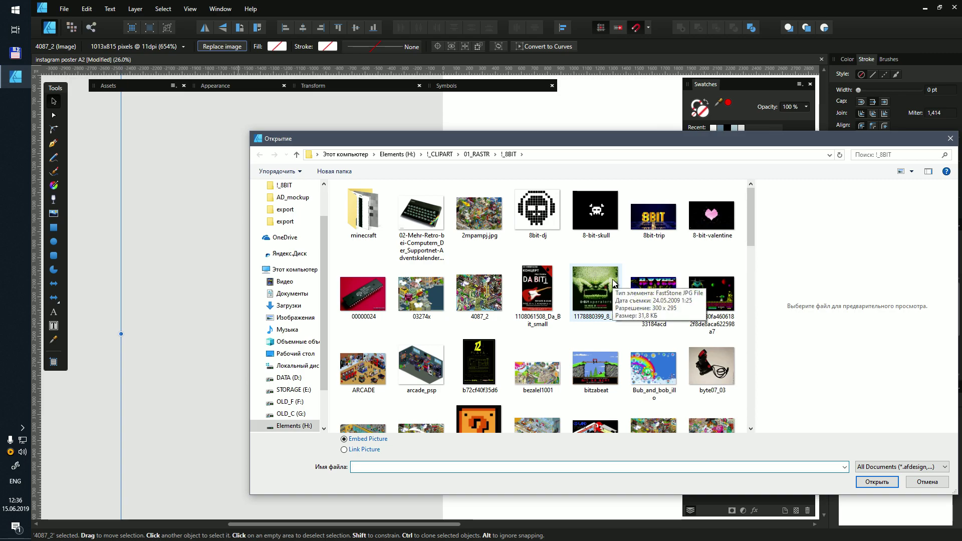
left_click(548, 219)
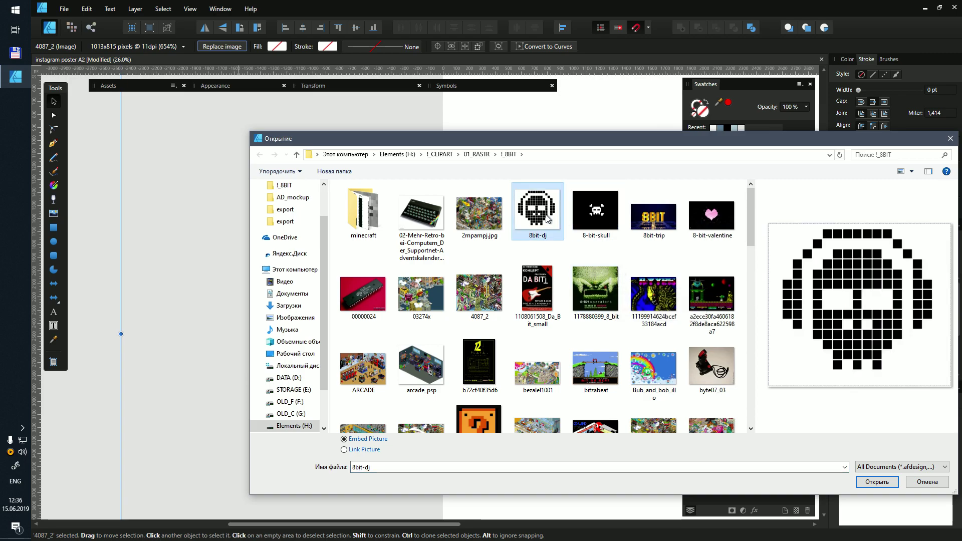
left_click(871, 482)
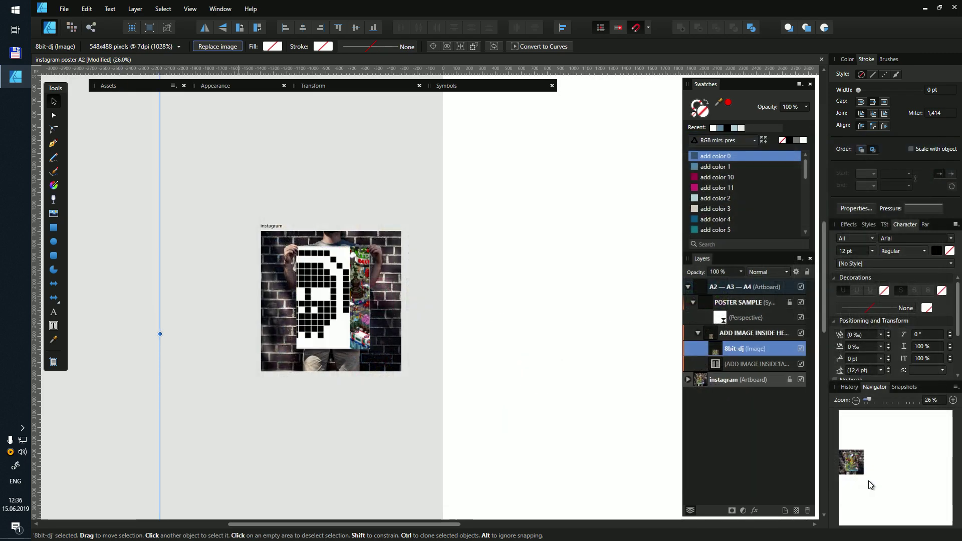
Step: Centre and shrink the 8bit-dj skull on the poster and hide the ADD IMAGE placeholder text
scroll(342, 301, "down", 3)
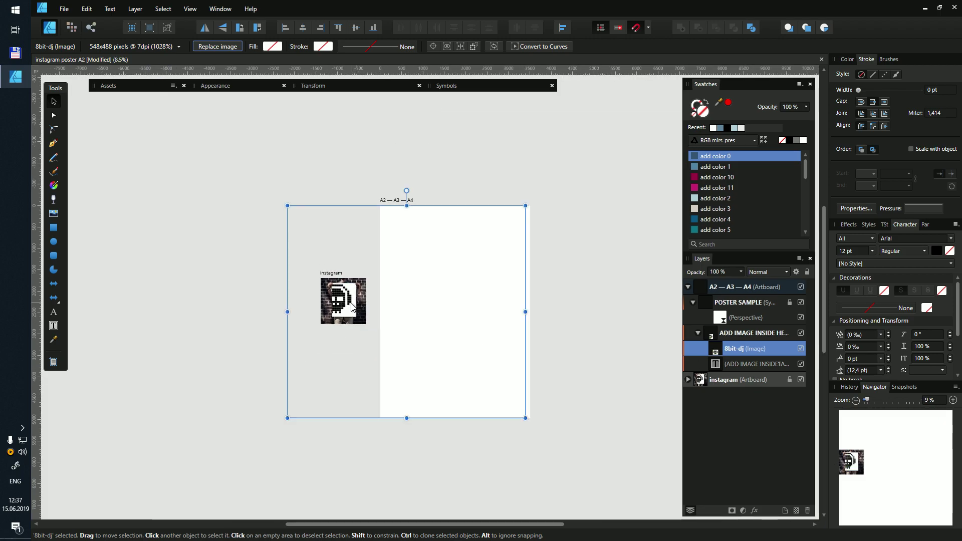
left_click_drag(413, 304, 462, 303)
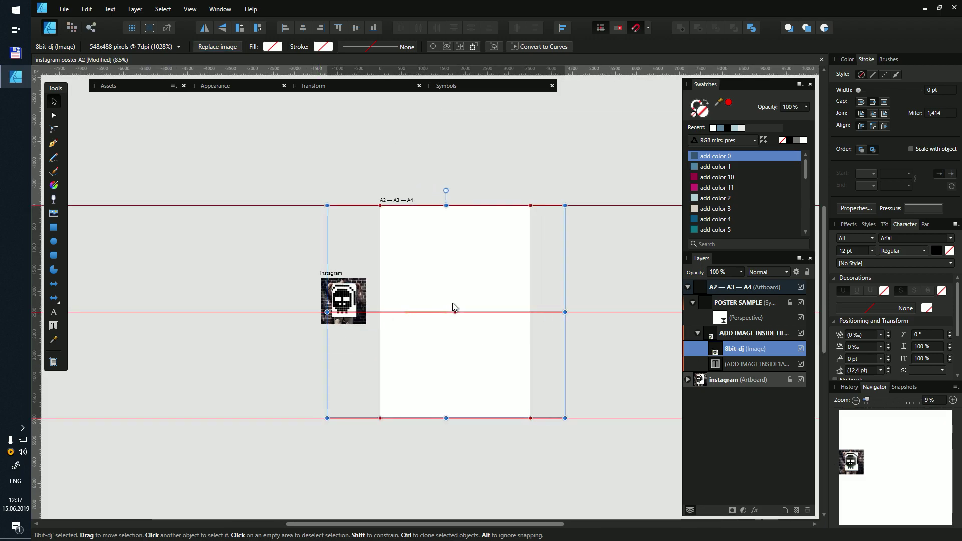
left_click_drag(336, 324, 386, 325)
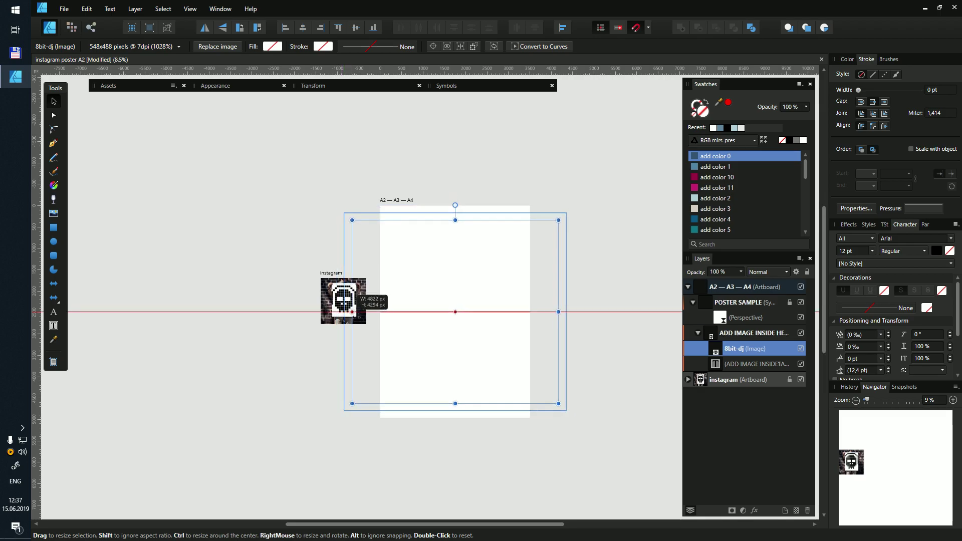
scroll(347, 299, "up", 5)
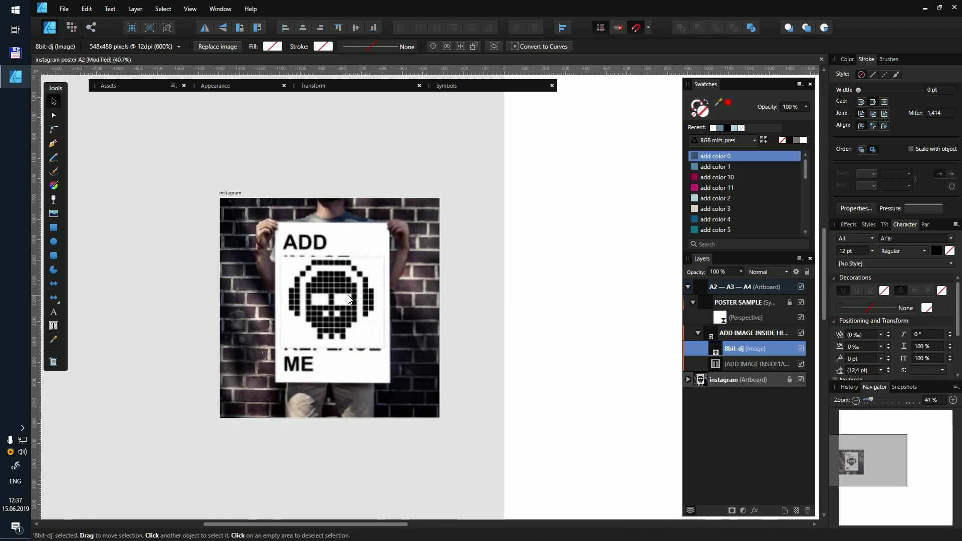
left_click(801, 364)
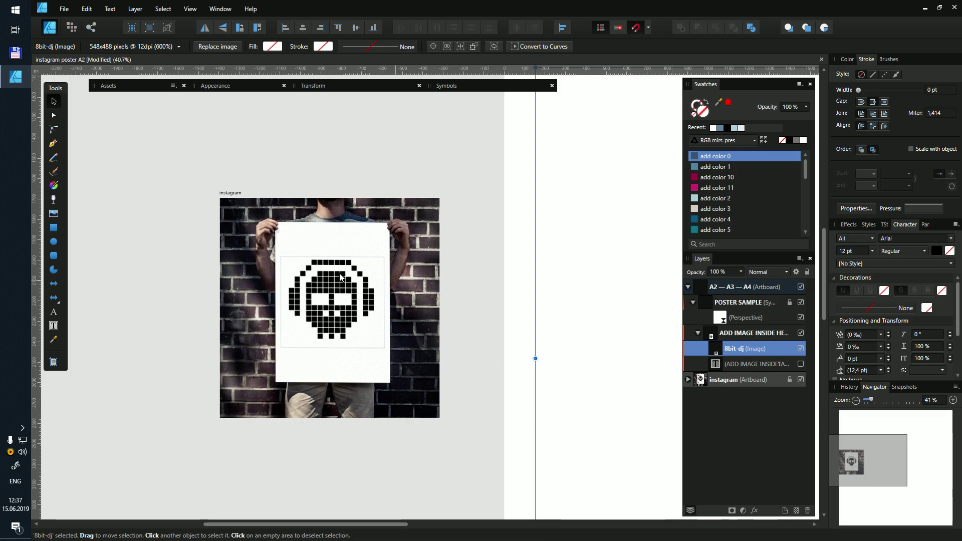
scroll(361, 279, "up", 5)
scroll(314, 275, "down", 5)
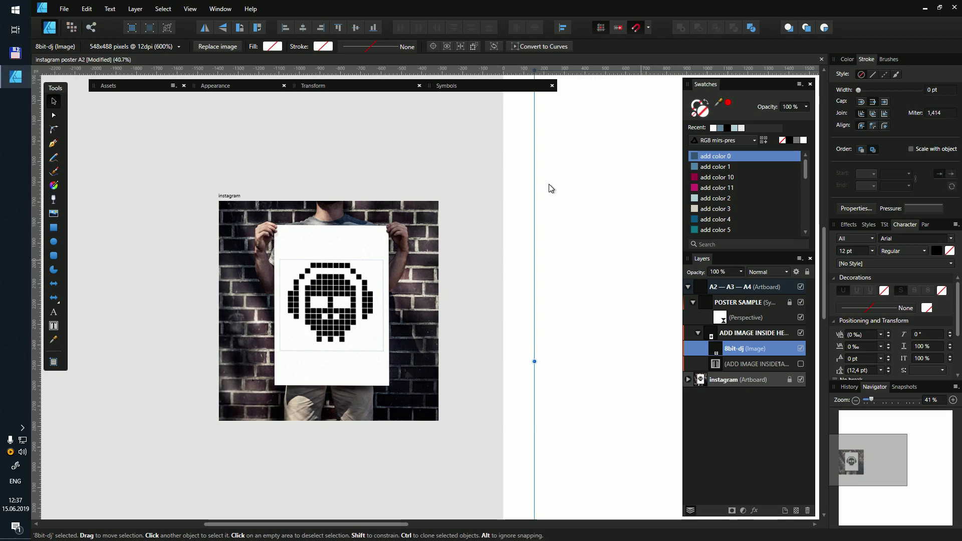
Step: Replace the poster's 8bit-dj skull with the ILLO_SIZE_2 illustration from the 1_8BIT folder
left_click(229, 46)
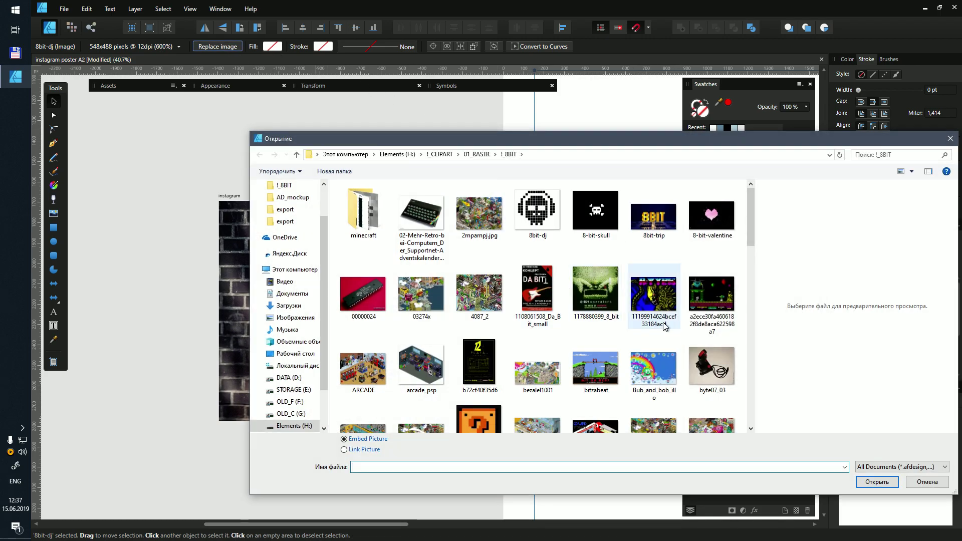
scroll(664, 323, "down", 10)
scroll(663, 323, "down", 3)
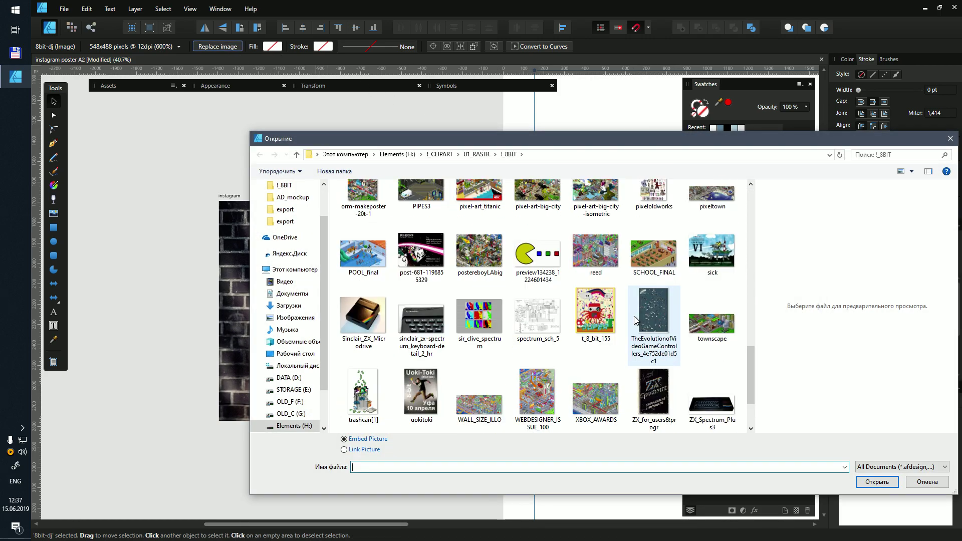
scroll(548, 327, "down", 1)
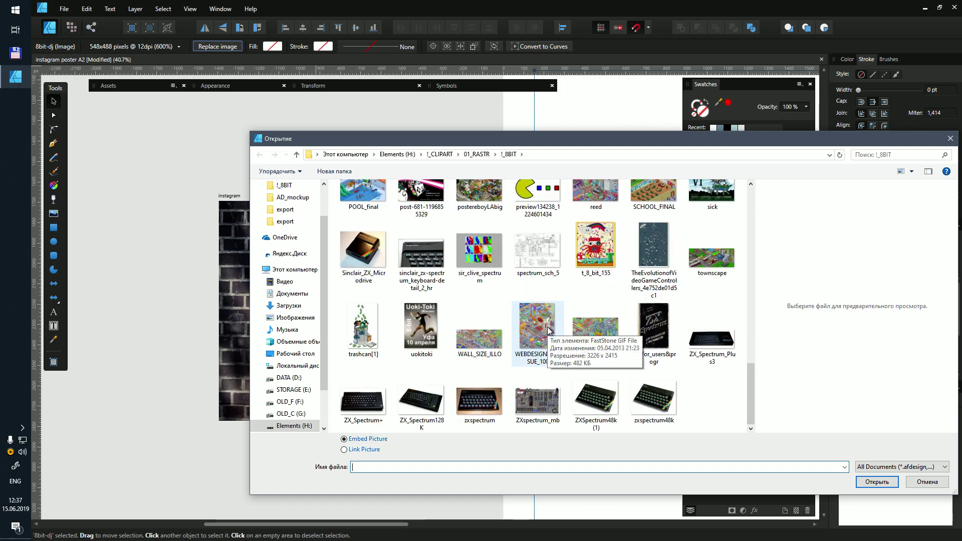
scroll(483, 315, "up", 3)
scroll(485, 318, "up", 4)
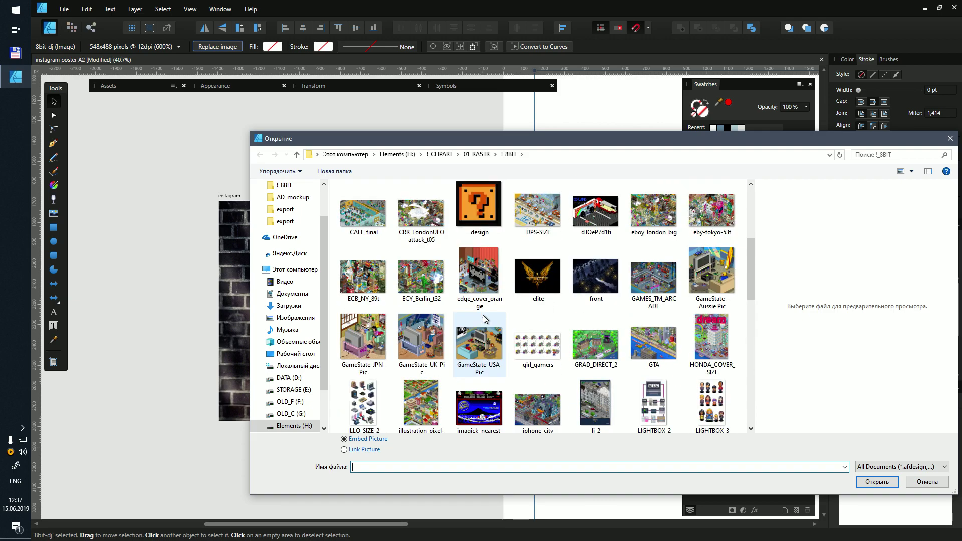
left_click(368, 408)
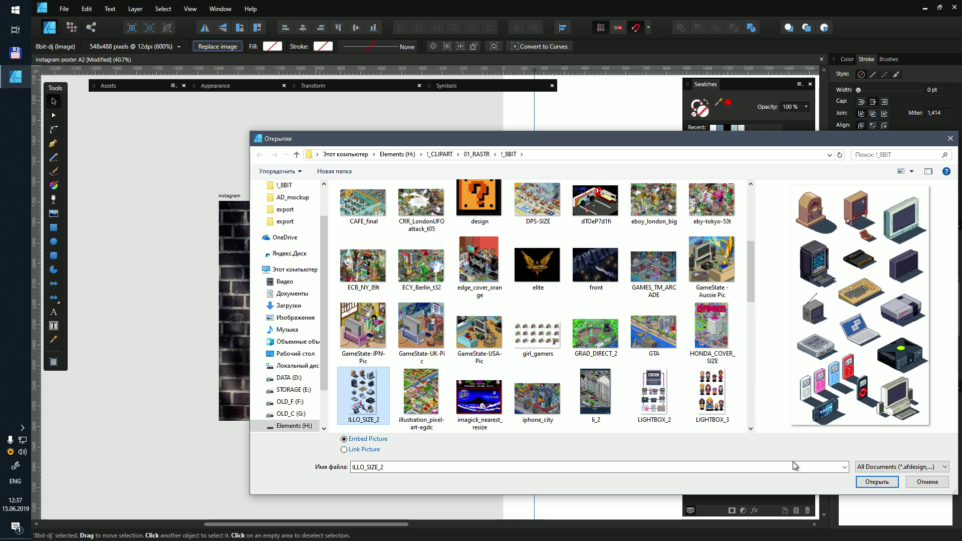
left_click(875, 485)
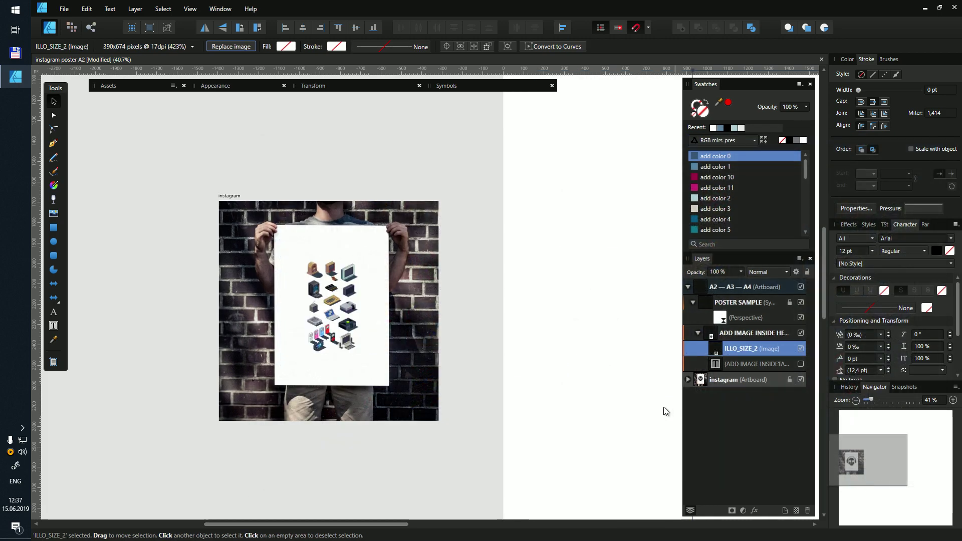
Step: Enlarge the ILLO_SIZE_2 illustration to fill the poster artboard, then settle it slightly smaller
scroll(543, 348, "down", 5)
scroll(323, 283, "down", 3)
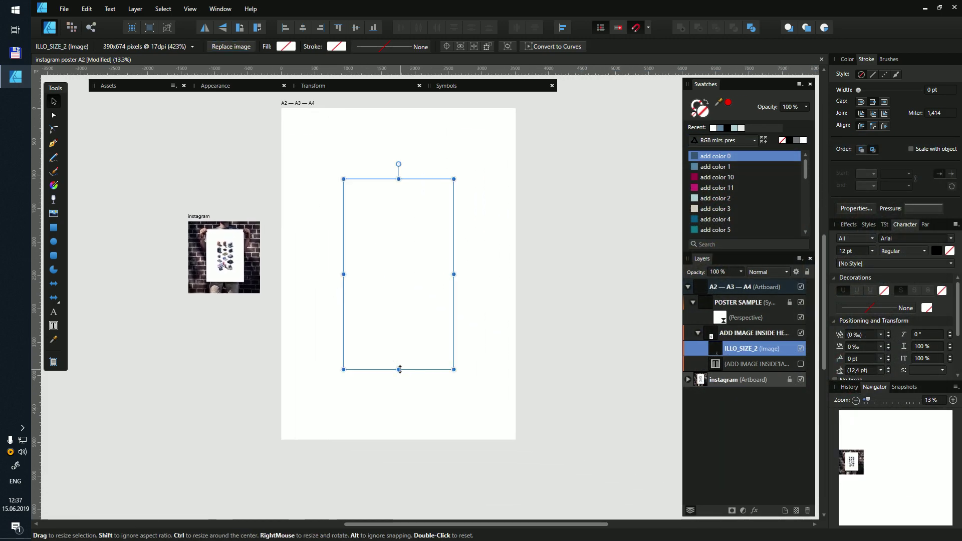
left_click_drag(399, 371, 398, 435)
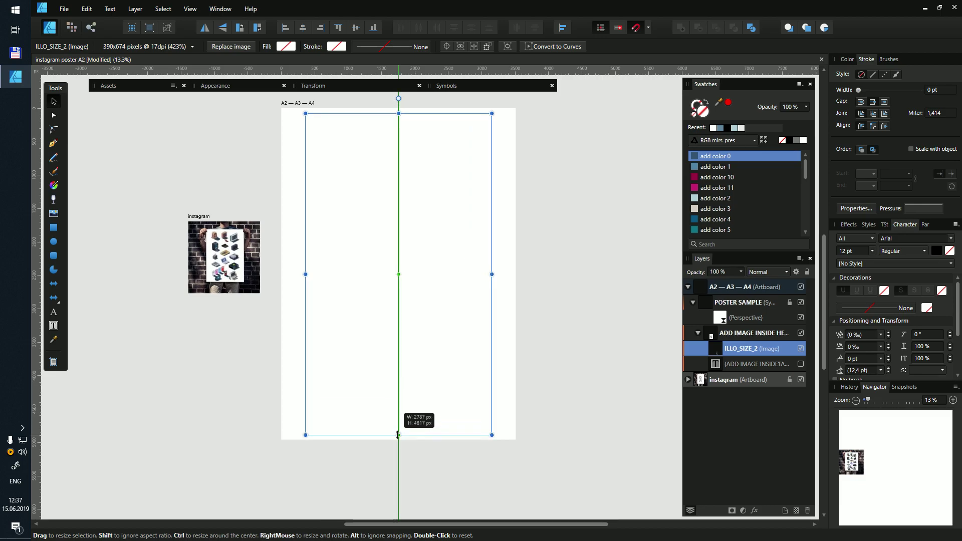
left_click_drag(398, 435, 399, 430)
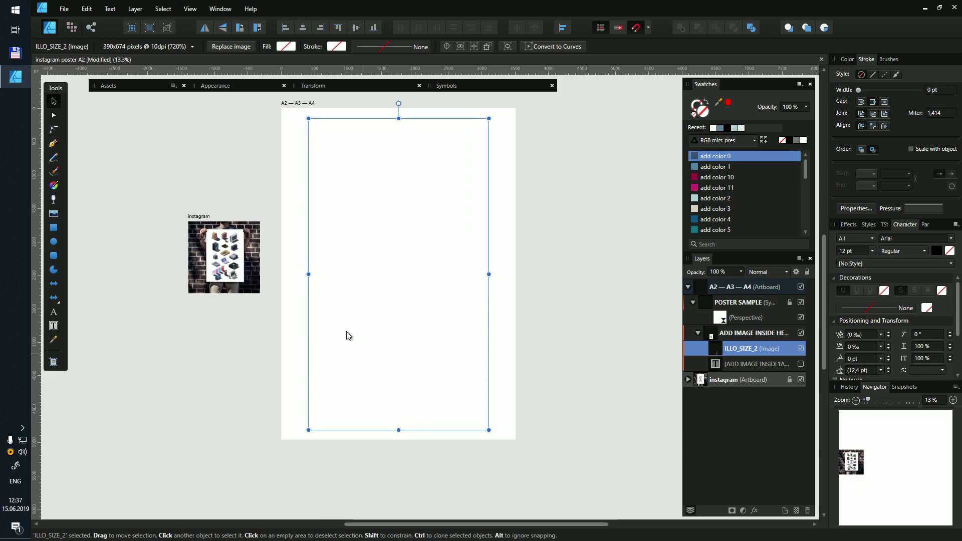
scroll(210, 245, "up", 5)
scroll(221, 275, "up", 3)
scroll(252, 269, "up", 2)
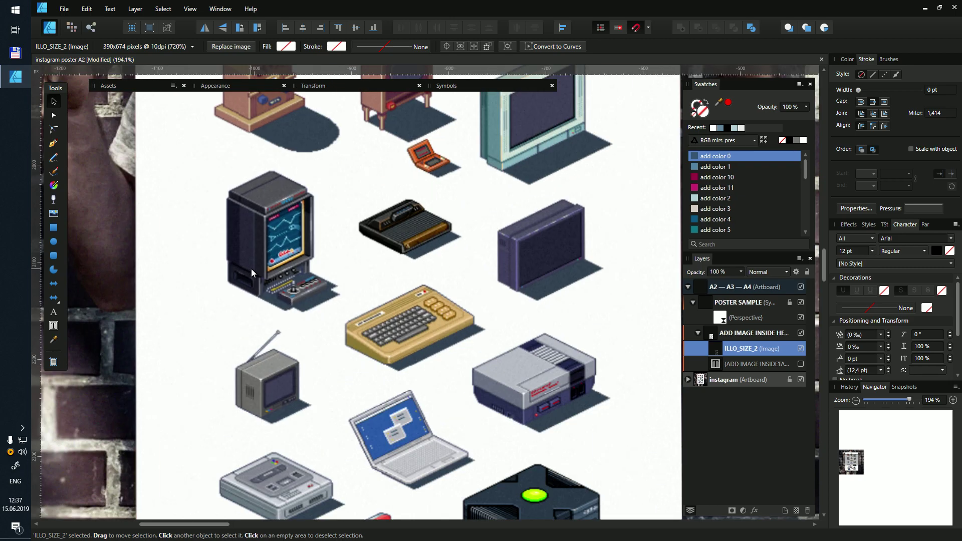
Step: Shrink the illustration proportionally to leave white margins, check the mockup, and deselect it
left_click_drag(382, 226, 357, 375)
scroll(354, 373, "down", 5)
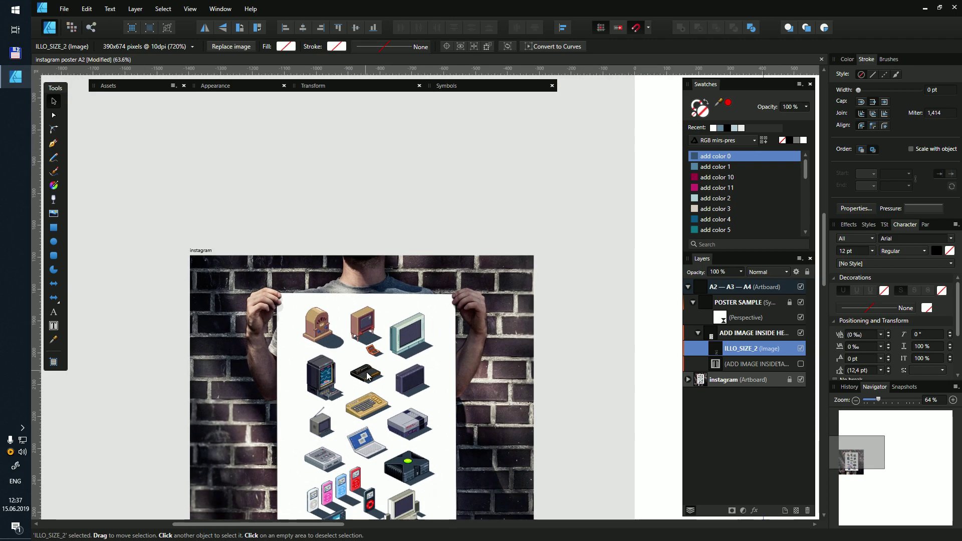
scroll(339, 249, "down", 3)
scroll(357, 274, "right", 3)
scroll(351, 266, "down", 3)
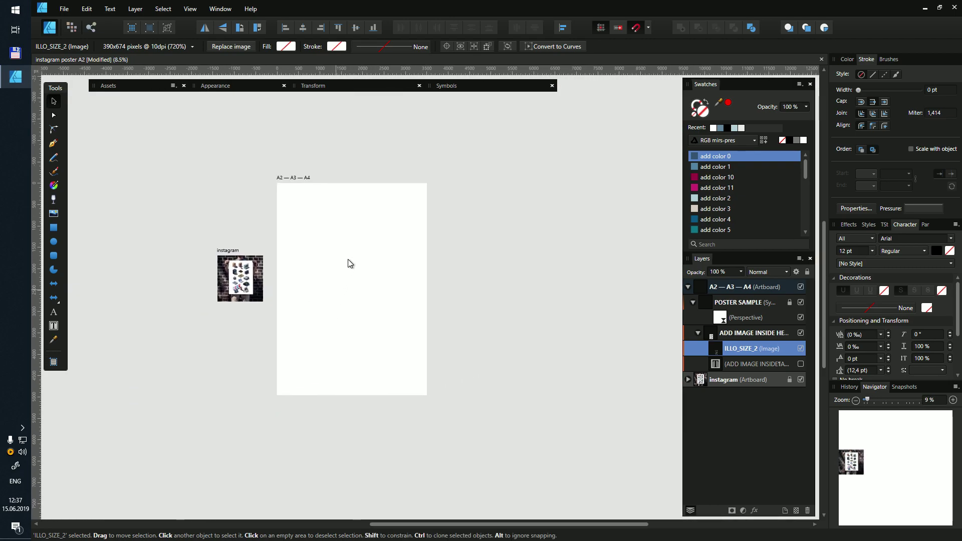
left_click_drag(346, 188, 345, 227)
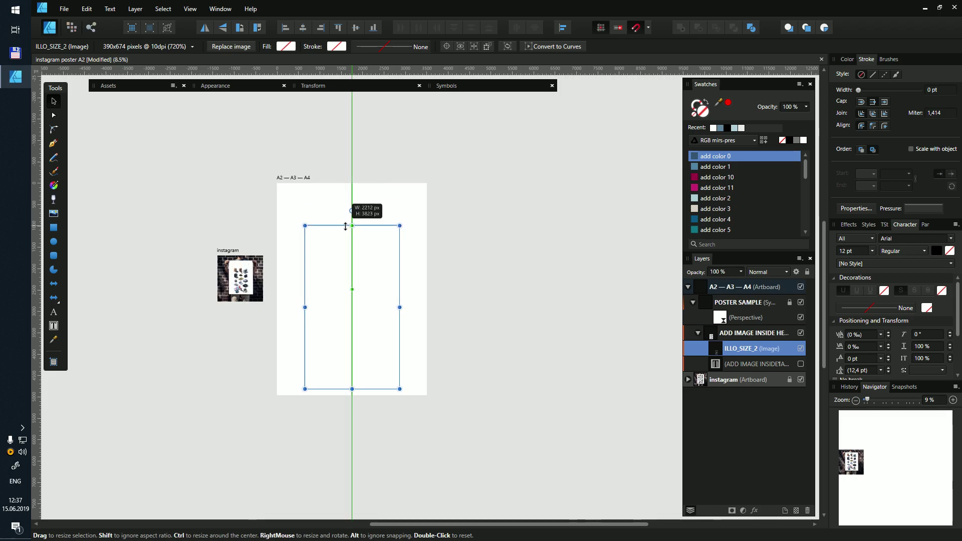
scroll(239, 263, "up", 3)
scroll(239, 263, "up", 3)
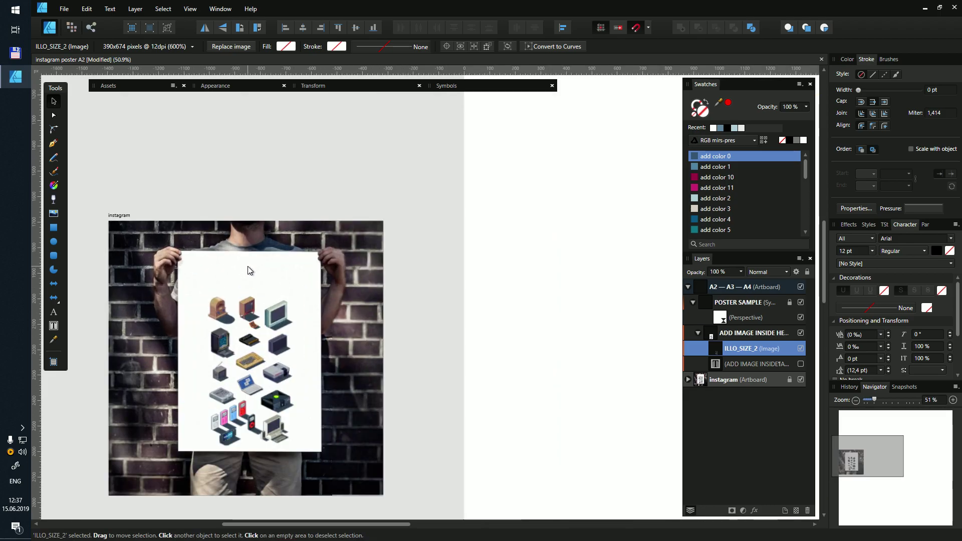
scroll(272, 284, "down", 3)
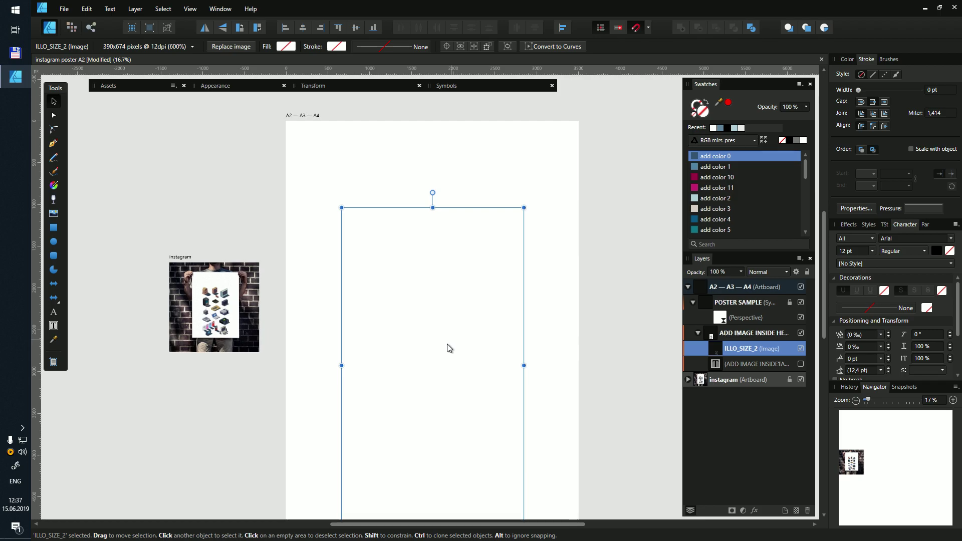
scroll(185, 287, "up", 5)
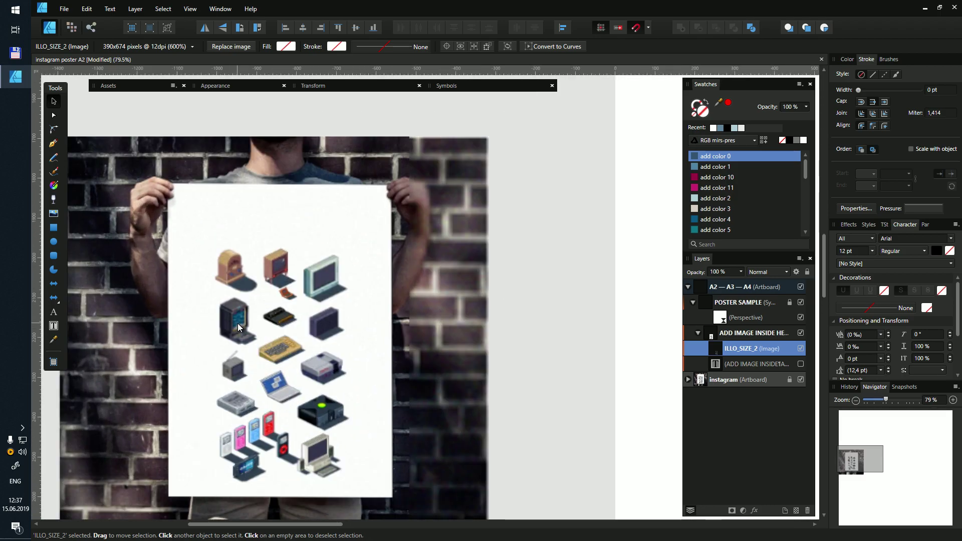
scroll(234, 325, "down", 2)
left_click(152, 170)
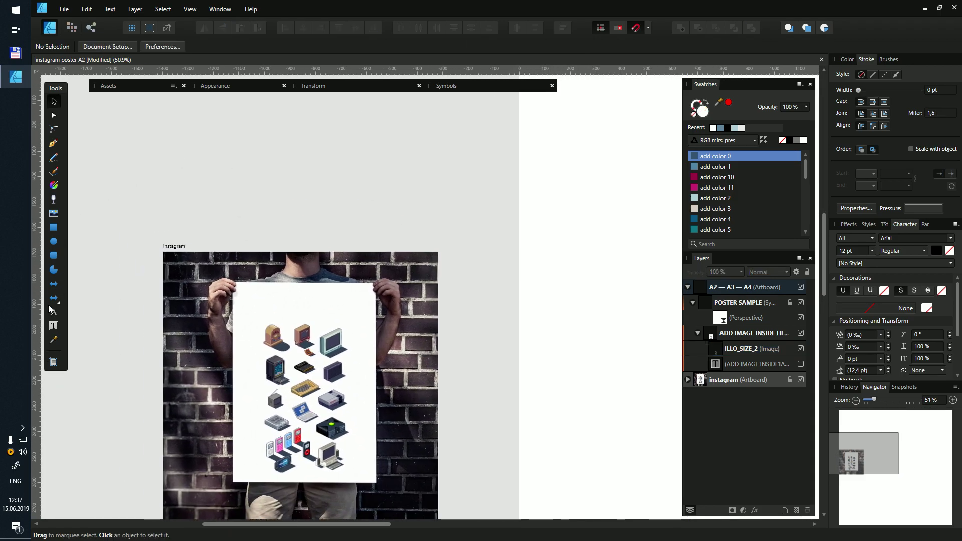
Step: Create an artistic text object reading 'SWEET 8BIT'
left_click(53, 312)
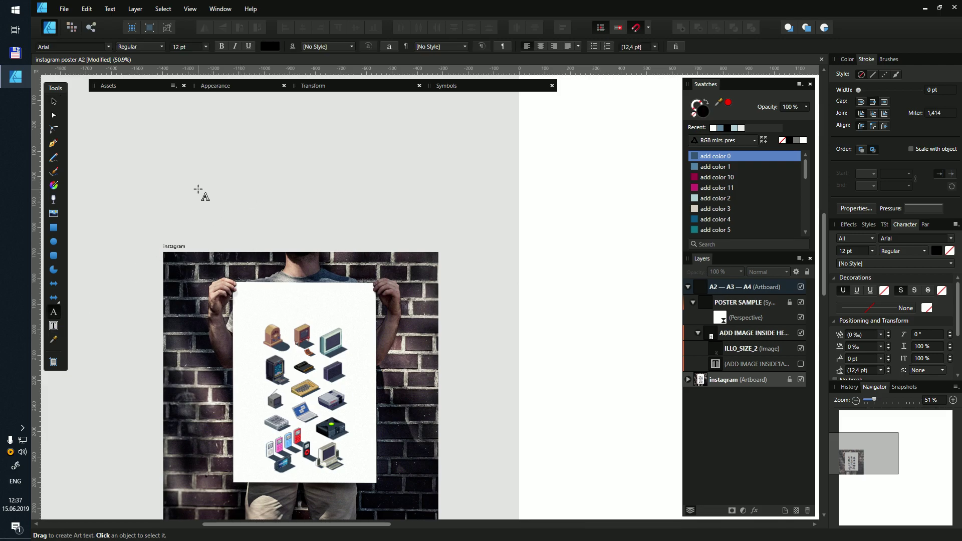
left_click(198, 190)
type("SWEET")
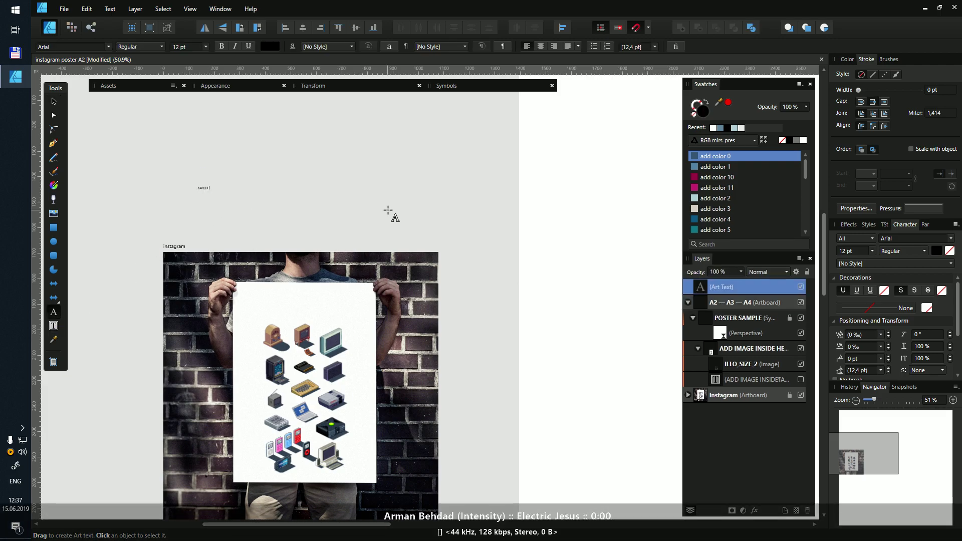
type(" 8")
key("Escape")
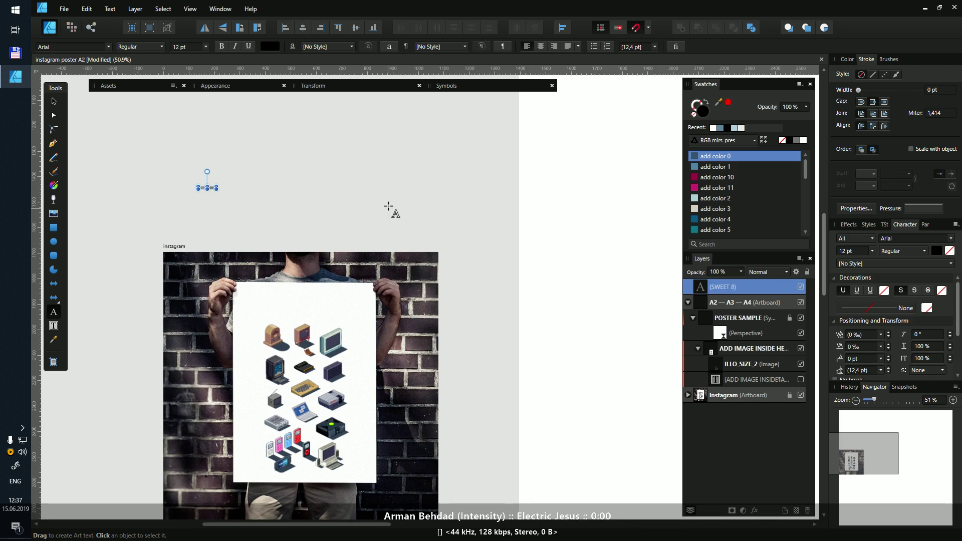
Step: Size the SWEET 8BIT text and place it on the poster above the illustration
mouse_move(218, 188)
left_mouse_down()
mouse_move(321, 202)
mouse_move(351, 307)
left_mouse_up()
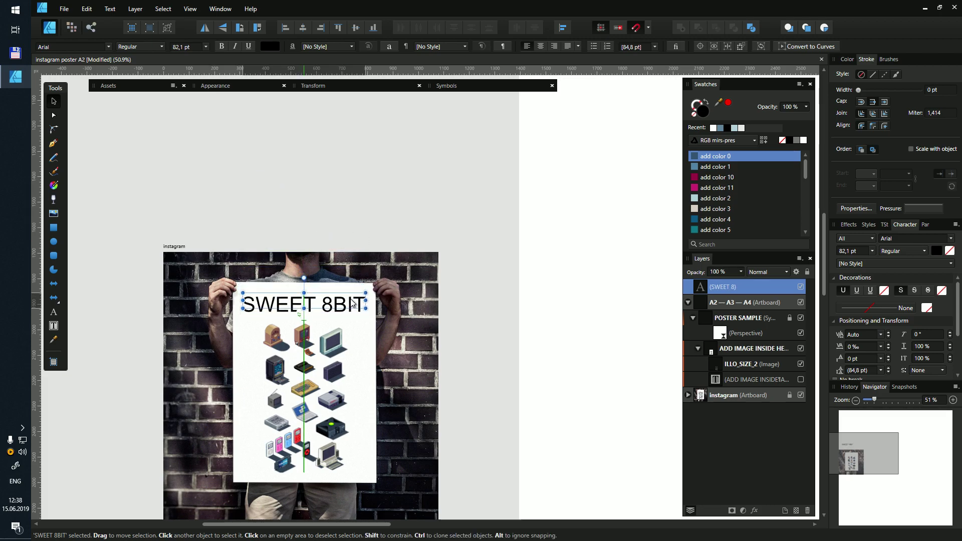
scroll(300, 307, "up", 4)
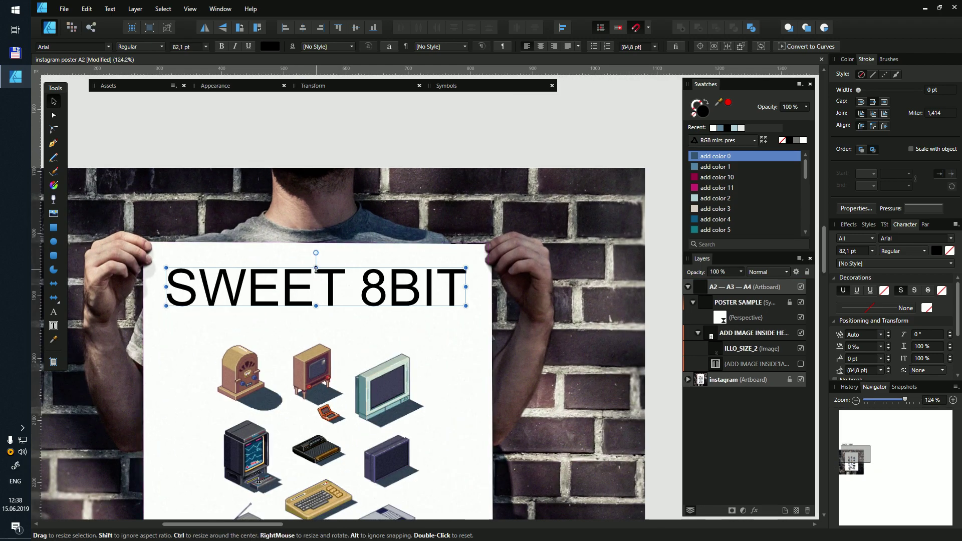
left_click_drag(315, 268, 314, 277)
scroll(314, 277, "down", 5)
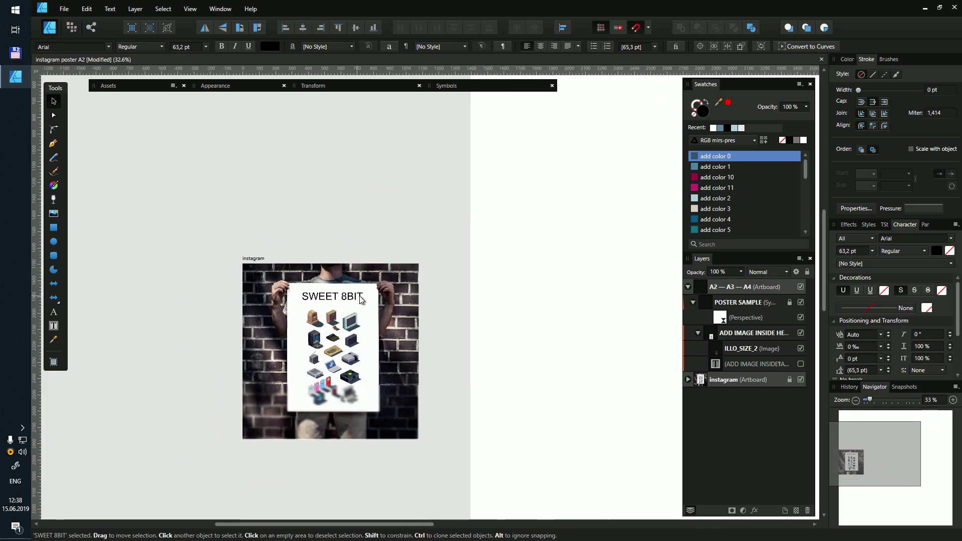
scroll(281, 336, "down", 4)
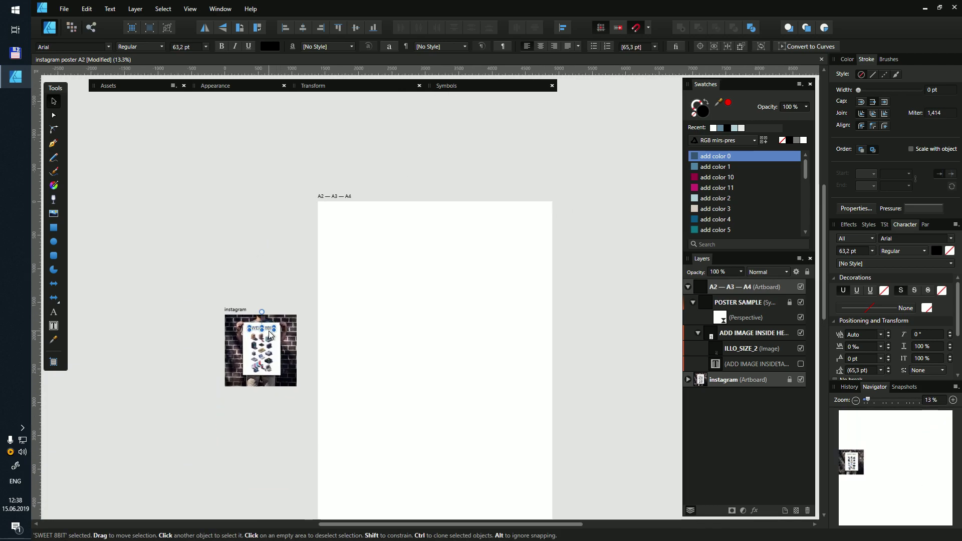
Step: Move SWEET 8BIT onto the A2 artboard and into the ADD IMAGE INSIDE group above ILLO_SIZE_2
left_click_drag(270, 334, 440, 230)
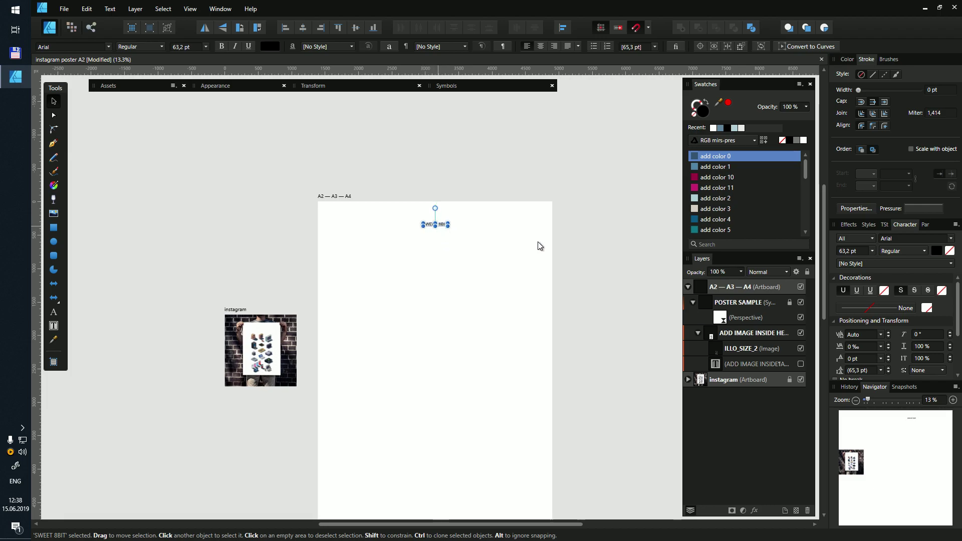
left_click_drag(715, 308, 728, 366)
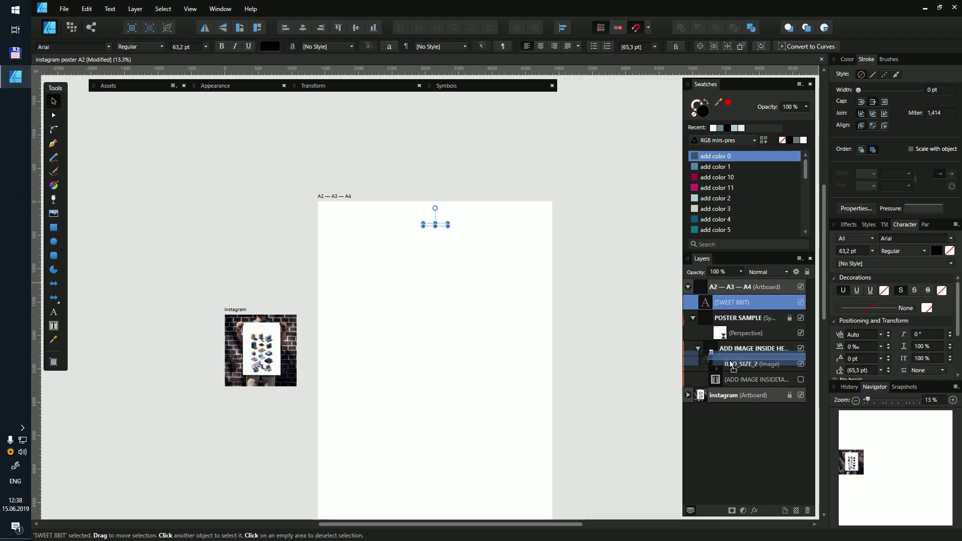
left_click_drag(731, 365, 731, 361)
scroll(243, 323, "up", 5)
scroll(356, 290, "down", 4)
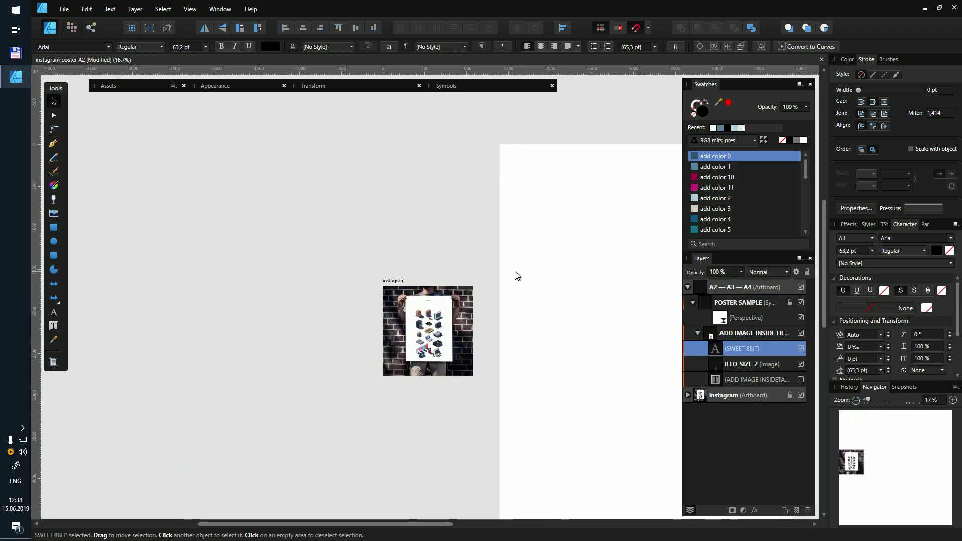
Step: Scale the SWEET 8BIT title up to headline size and lower it onto the poster top
left_click_drag(594, 176, 602, 201)
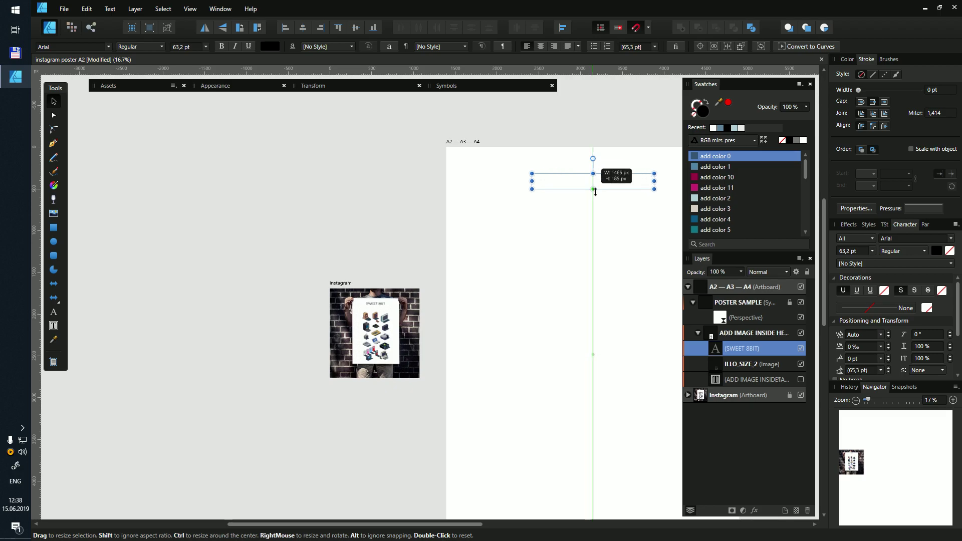
scroll(591, 192, "up", 2)
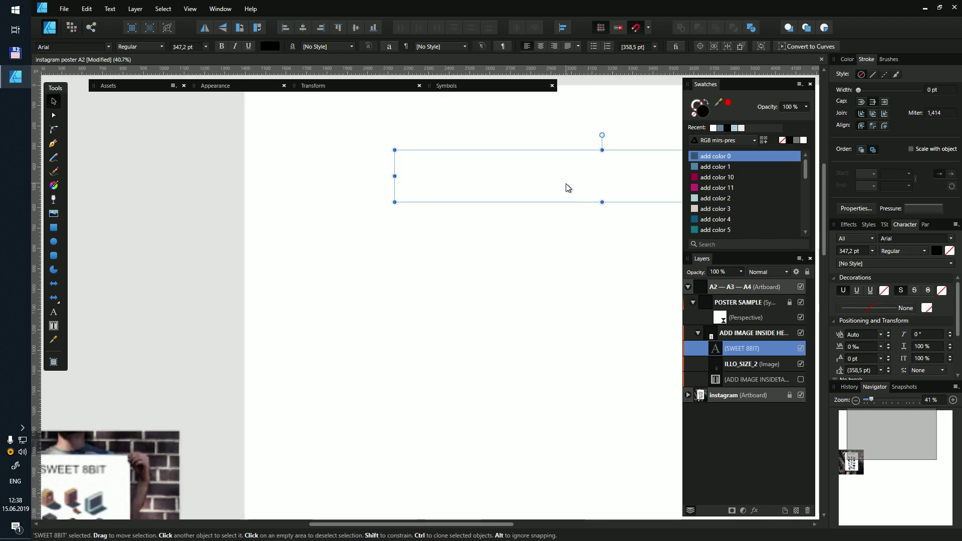
scroll(566, 187, "up", 2)
left_click_drag(548, 178, 543, 188)
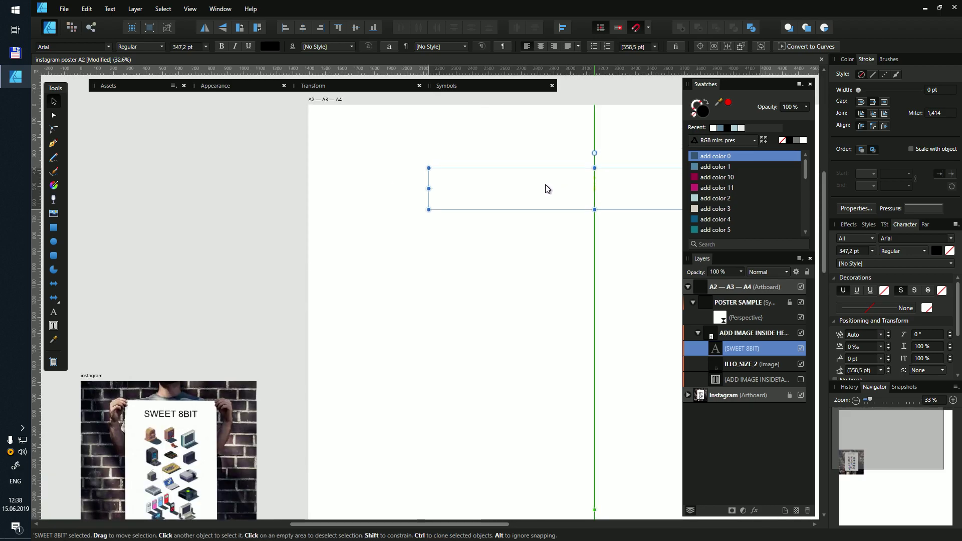
scroll(158, 444, "up", 4)
scroll(386, 414, "down", 1)
scroll(453, 320, "down", 2)
left_click_drag(446, 298, 407, 224)
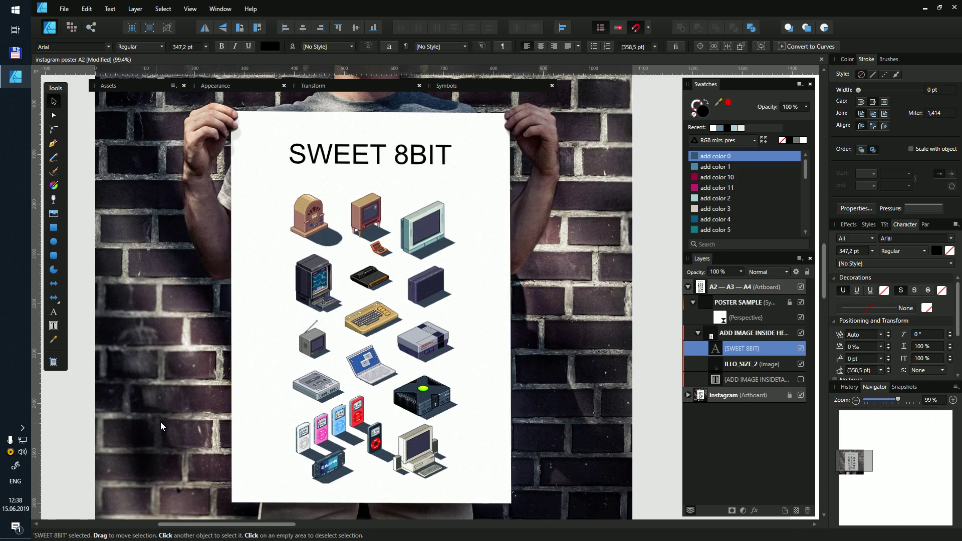
scroll(311, 351, "down", 5)
scroll(376, 375, "down", 3)
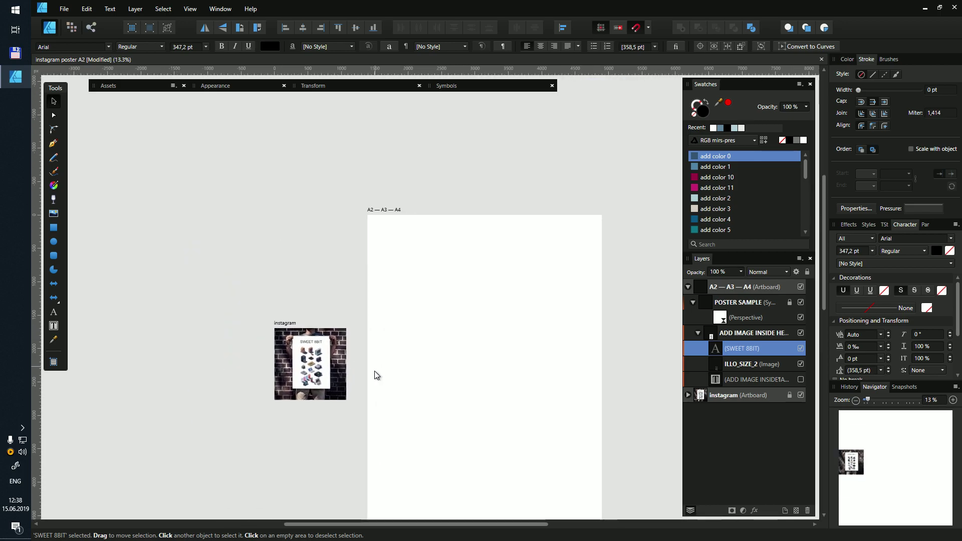
Step: Set the SWEET 8BIT title to Montserrat Medium from Favourites, then switch to the Export Persona
left_click(109, 46)
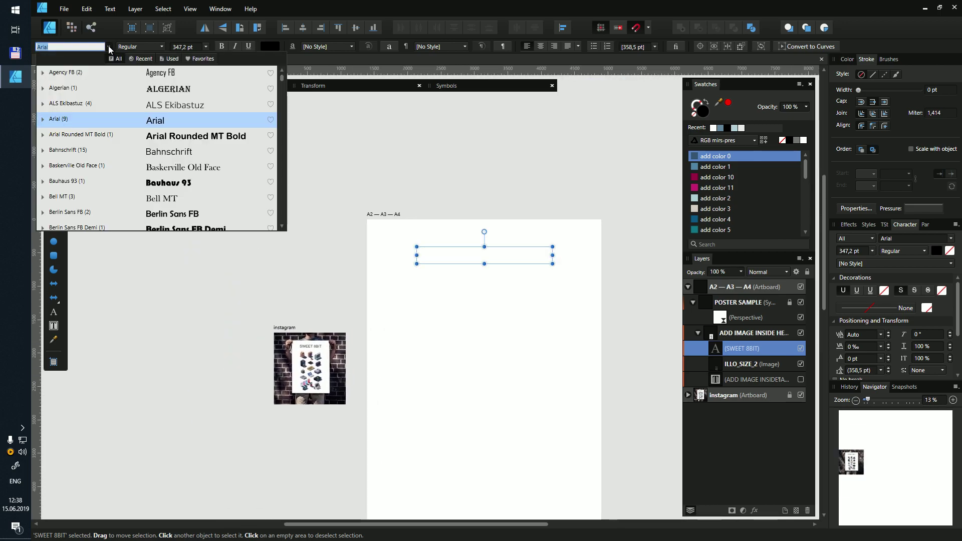
left_click(199, 58)
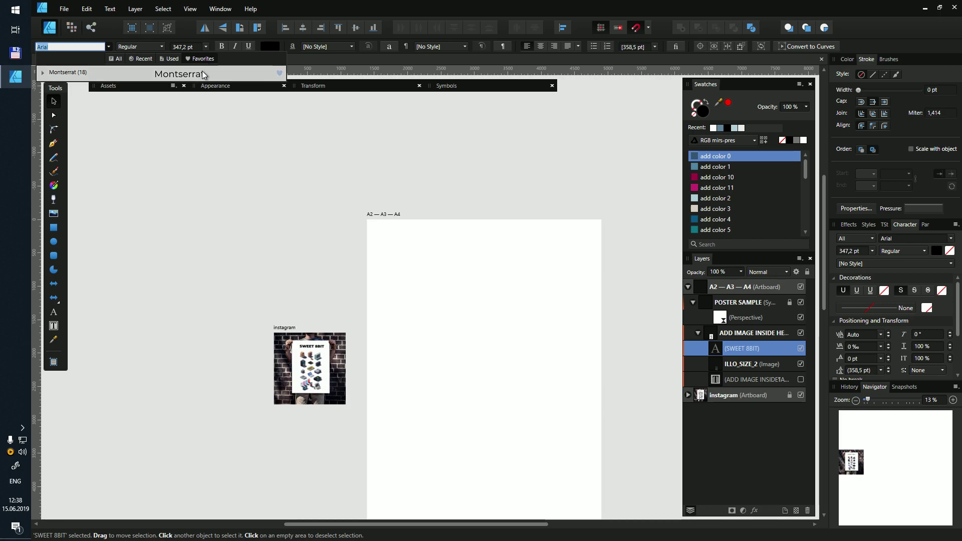
left_click(203, 74)
left_click(222, 47)
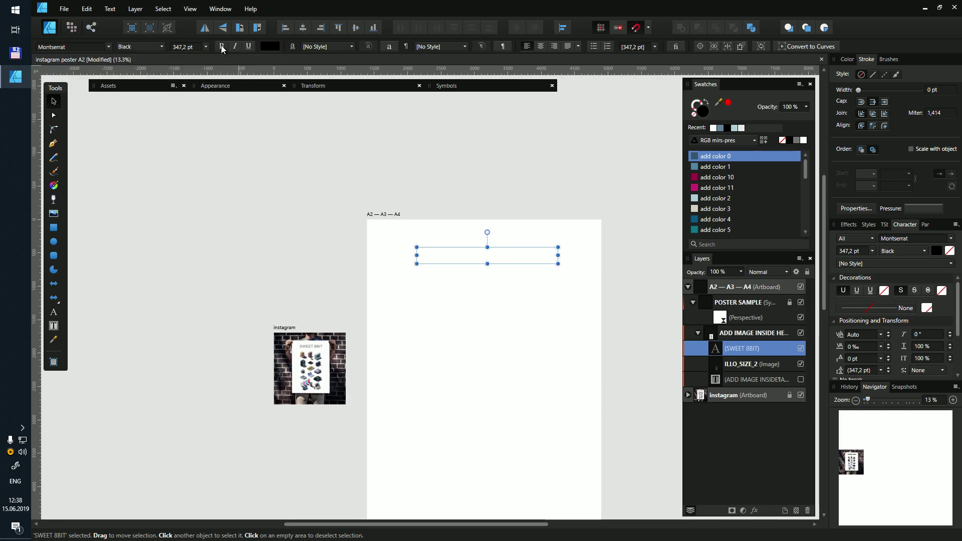
scroll(311, 352, "up", 3)
scroll(311, 352, "up", 4)
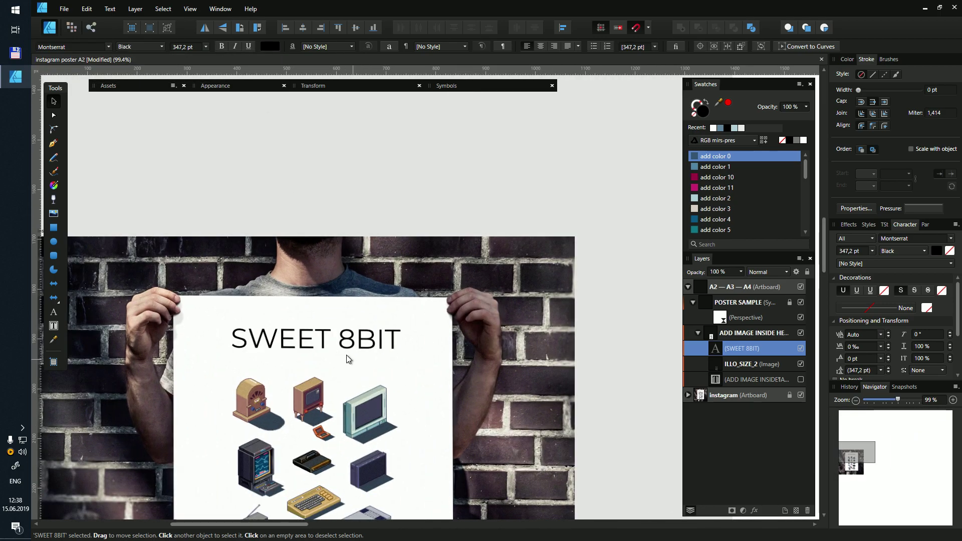
left_click(161, 47)
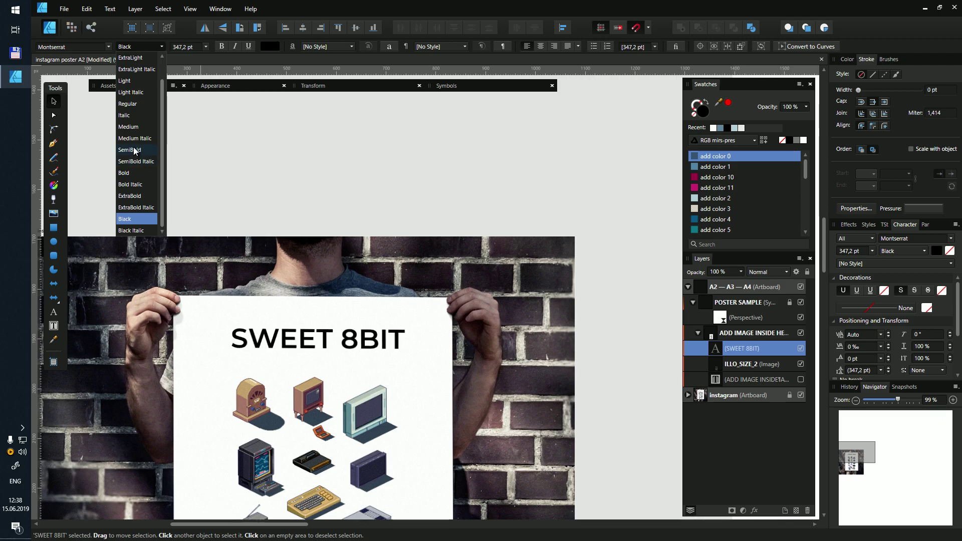
left_click(134, 127)
scroll(381, 341, "down", 8)
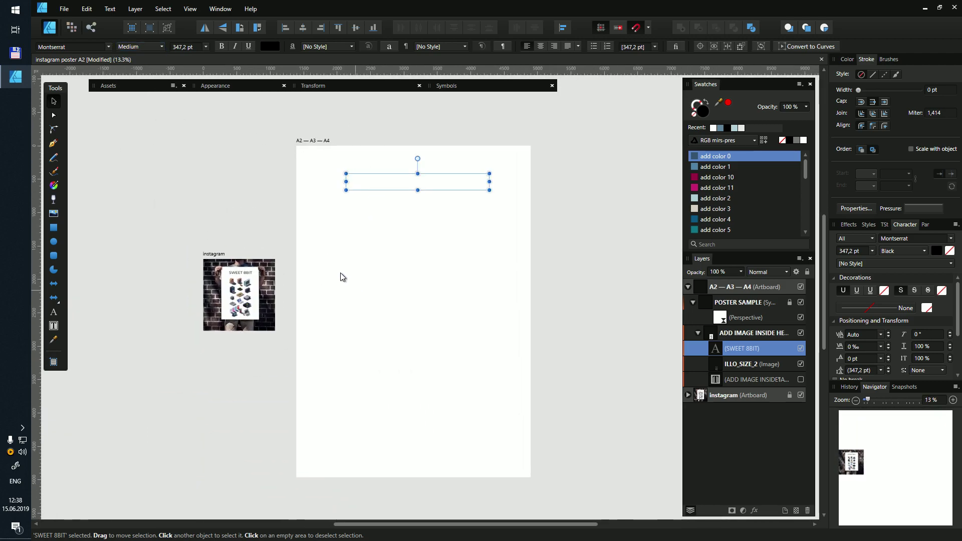
left_click(91, 27)
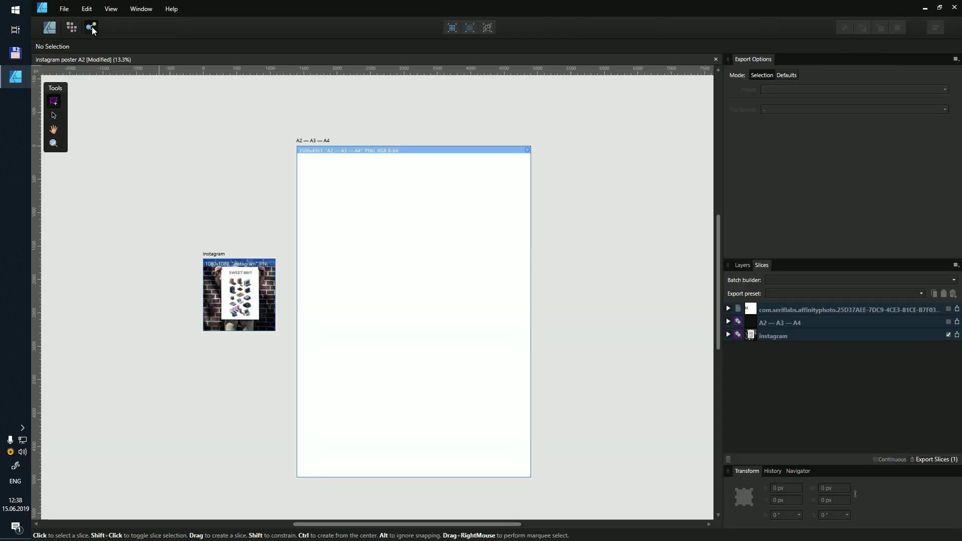
Step: Rename the instagram slice's output to 'instagram_my 8bit poster' and start exporting slices
left_click(889, 337)
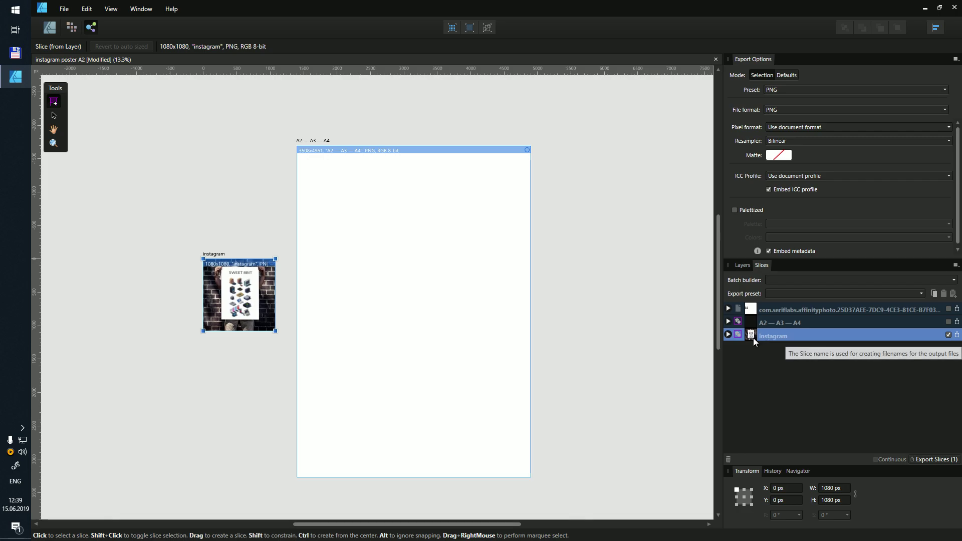
left_click(729, 335)
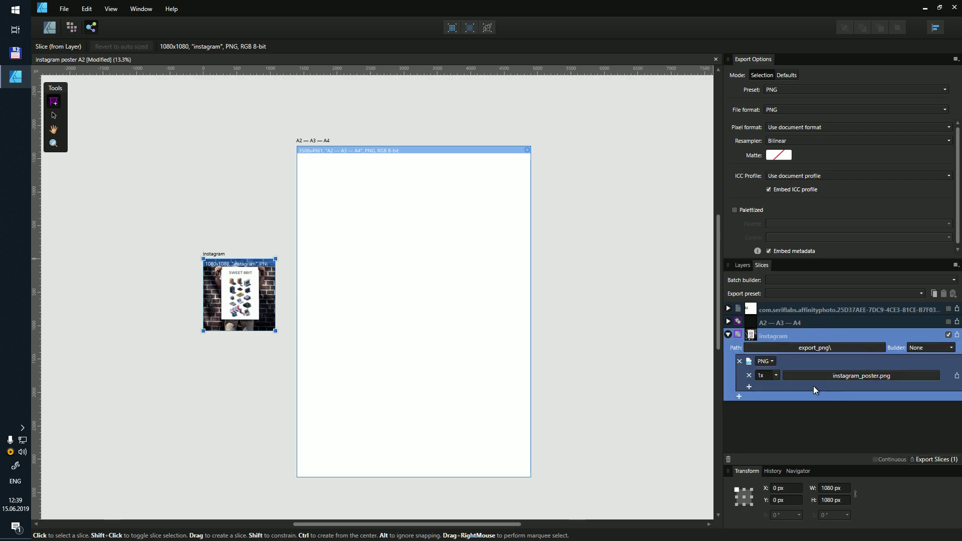
mouse_move(861, 376)
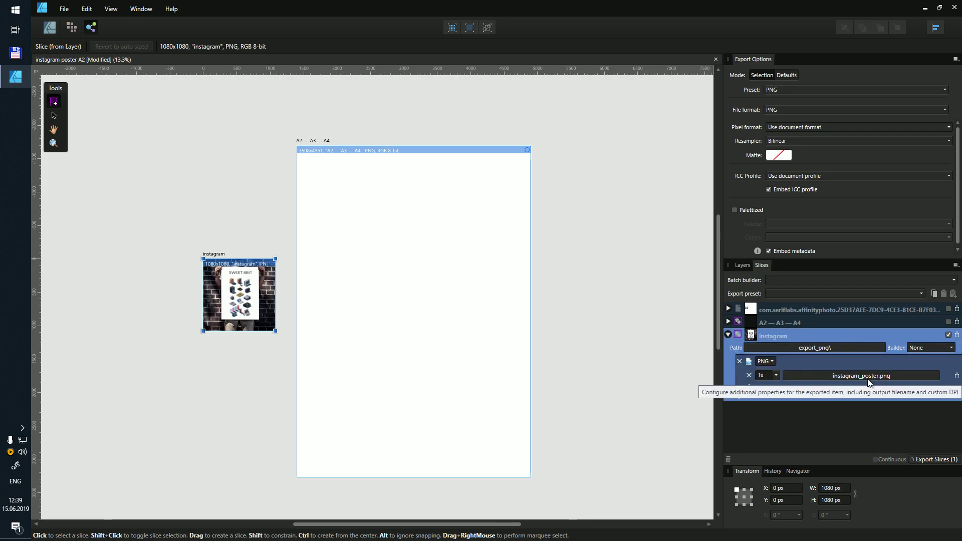
left_click(867, 377)
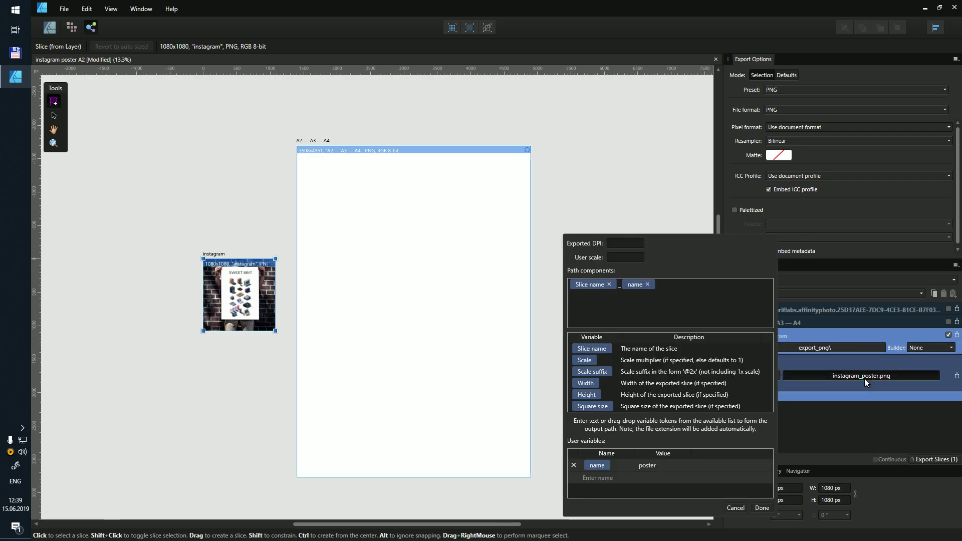
double_click(648, 466)
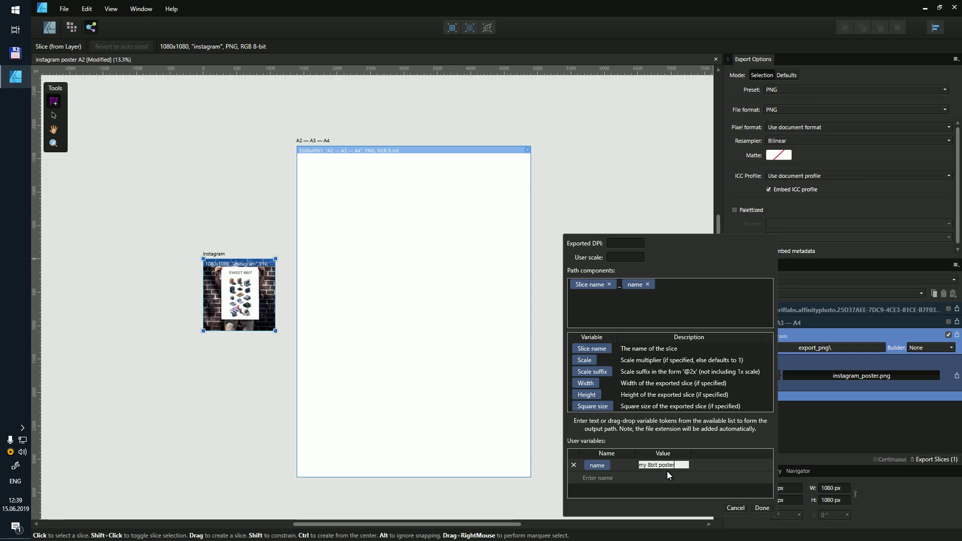
type("my 8bit")
left_click(763, 508)
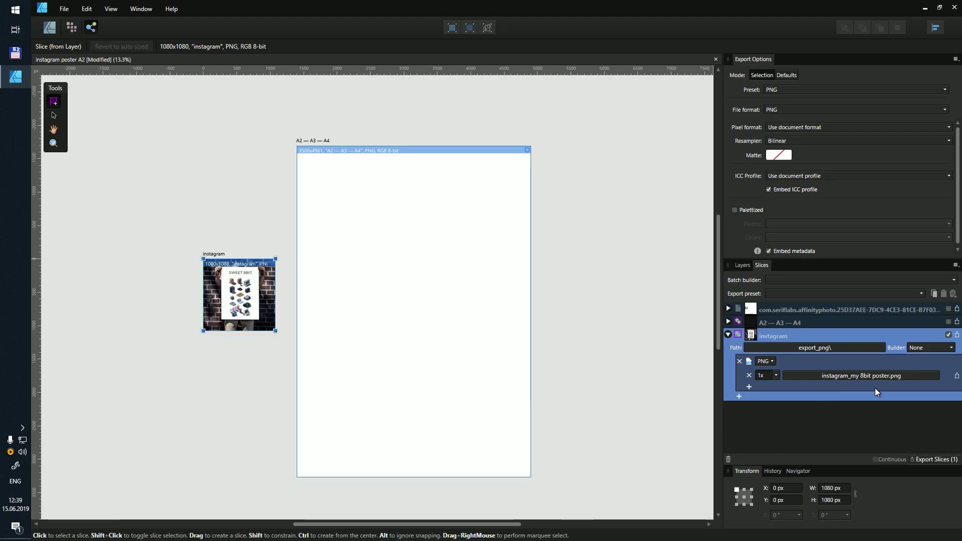
left_click(943, 460)
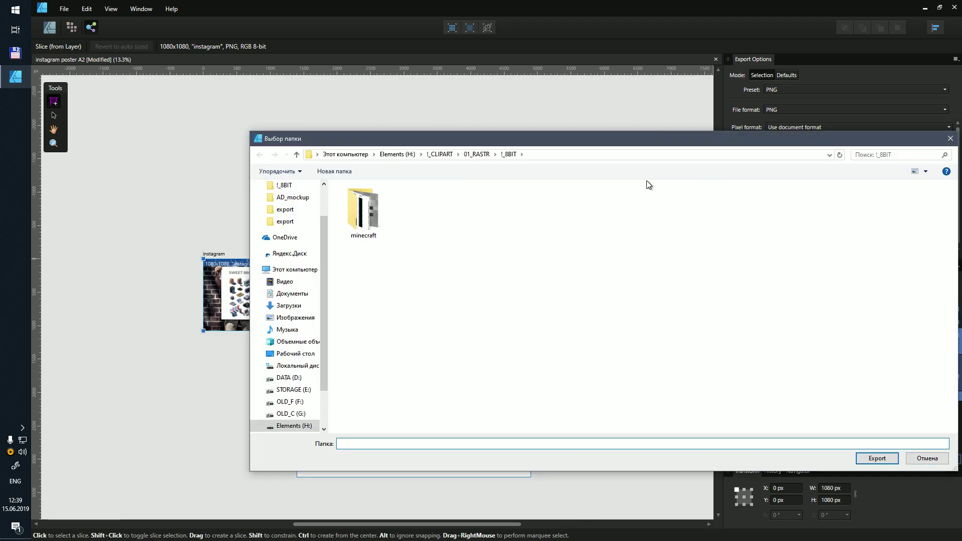
Step: Export the instagram slice into the Desktop folder and return to the Designer persona
left_click(343, 157)
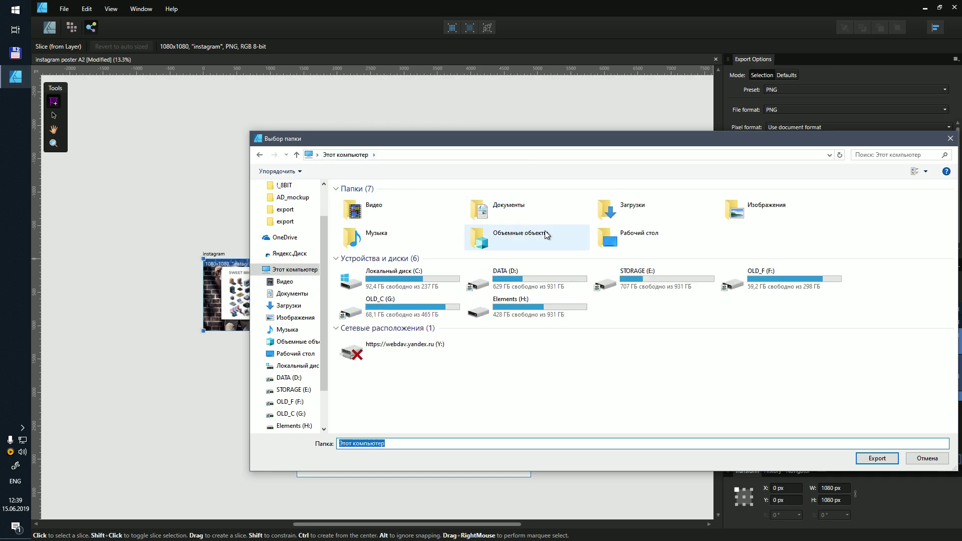
left_click(629, 242)
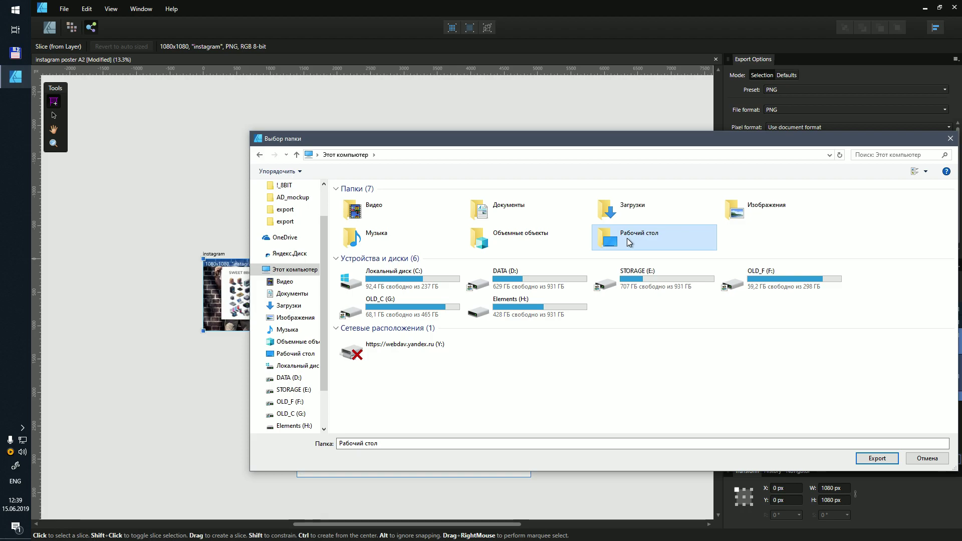
double_click(629, 243)
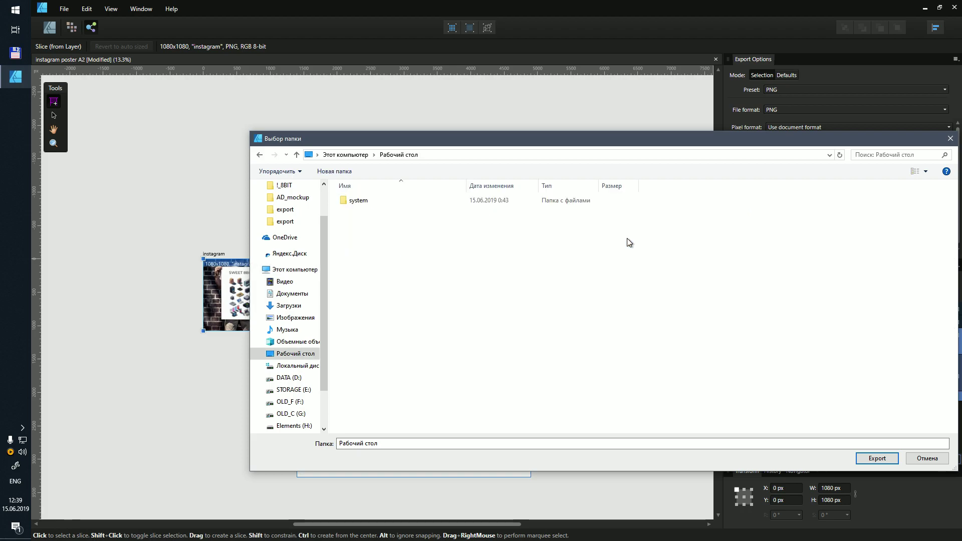
left_click(880, 458)
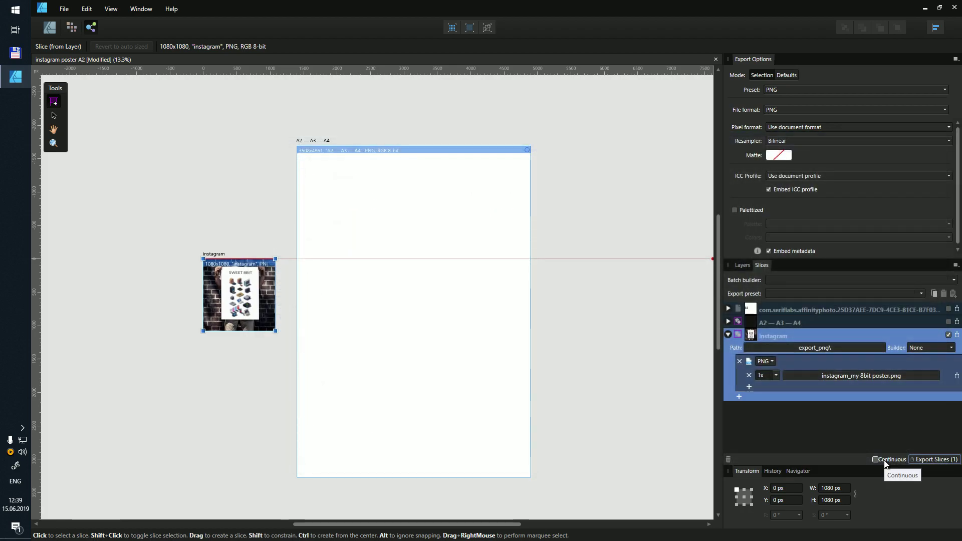
left_click(54, 28)
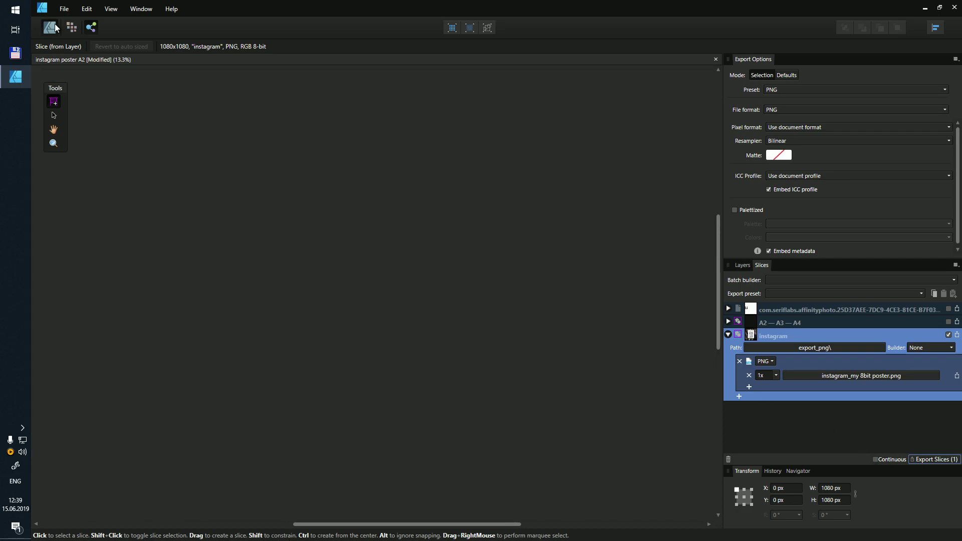
Step: Open instagram_my 8bit poster.png from the desktop's export_png folder in FastStone Image Viewer
left_click(930, 8)
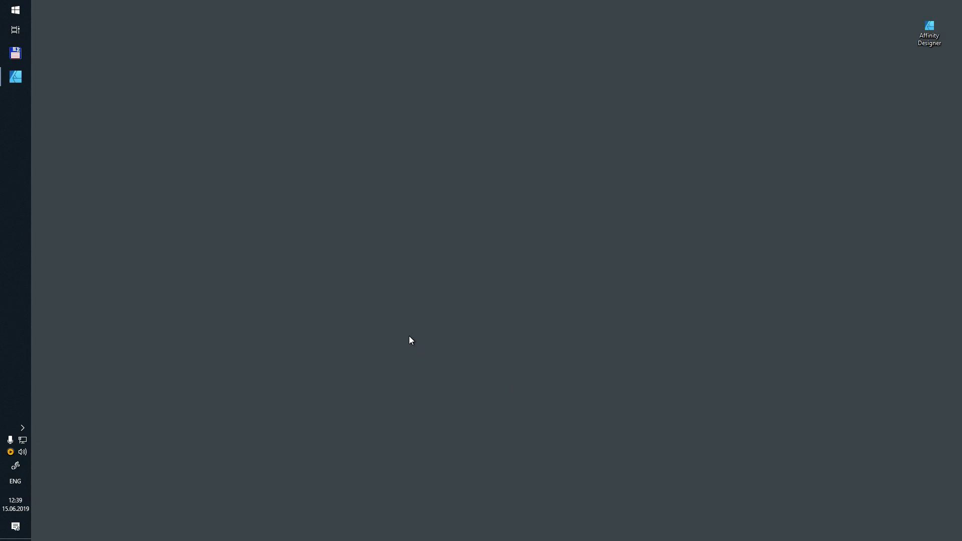
mouse_move(545, 119)
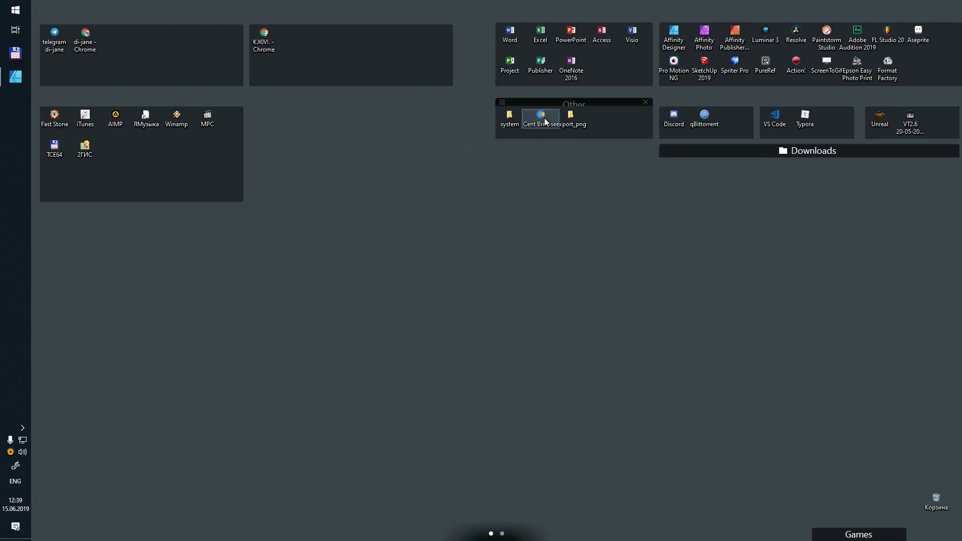
double_click(572, 119)
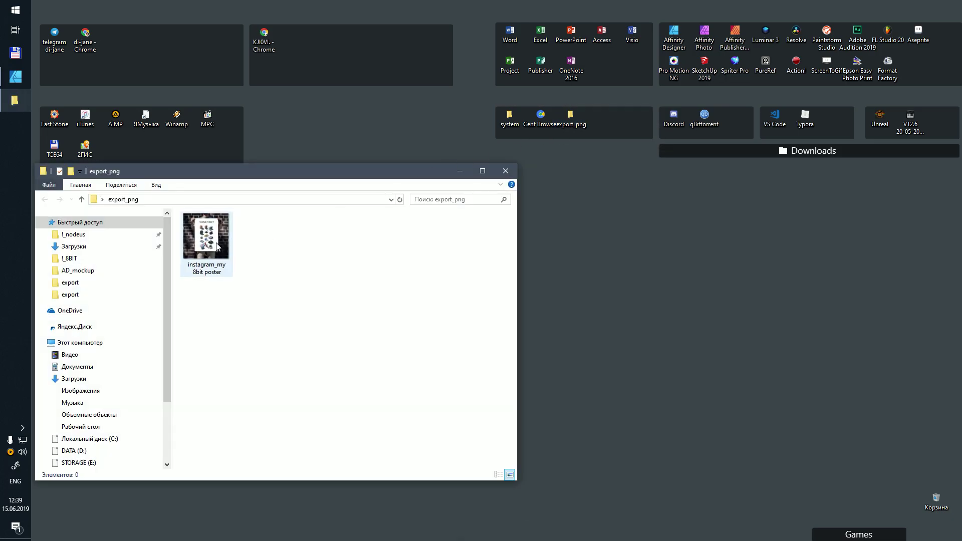
left_click(214, 245)
double_click(214, 245)
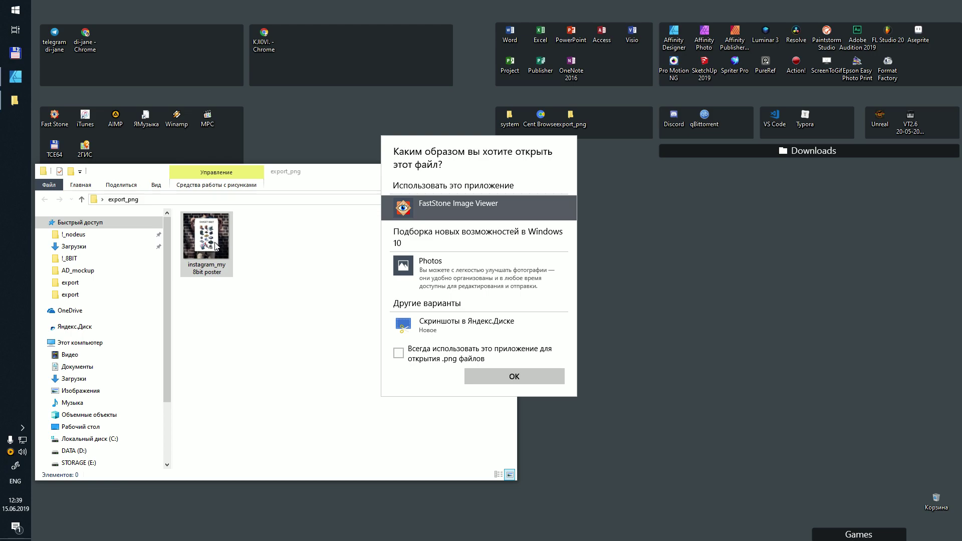
left_click(509, 377)
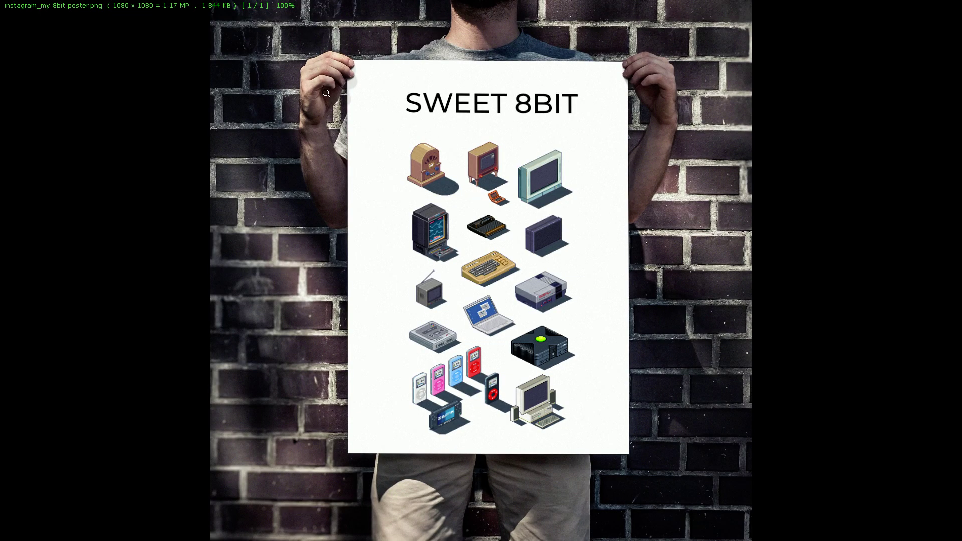
Step: Close the full-screen FastStone view and the export_png folder window
key("Escape")
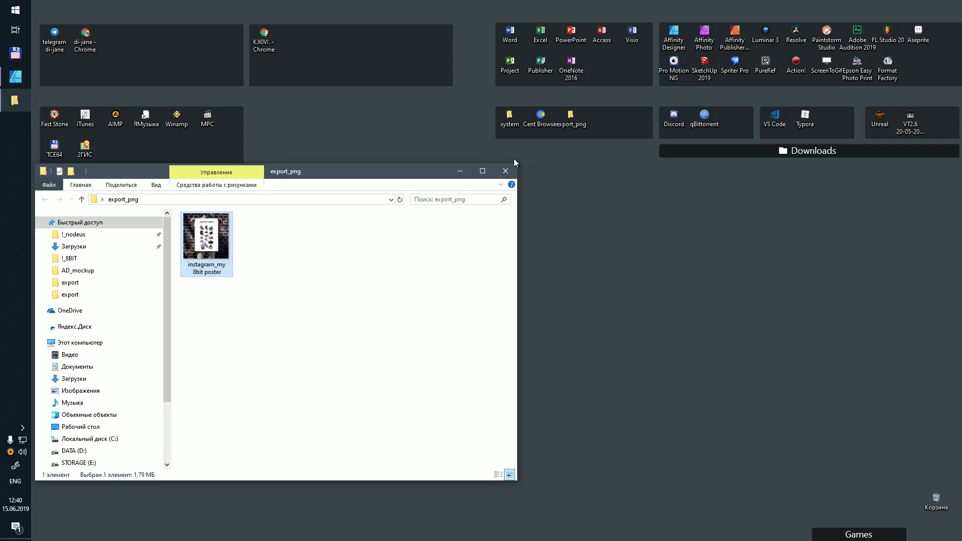
left_click(506, 172)
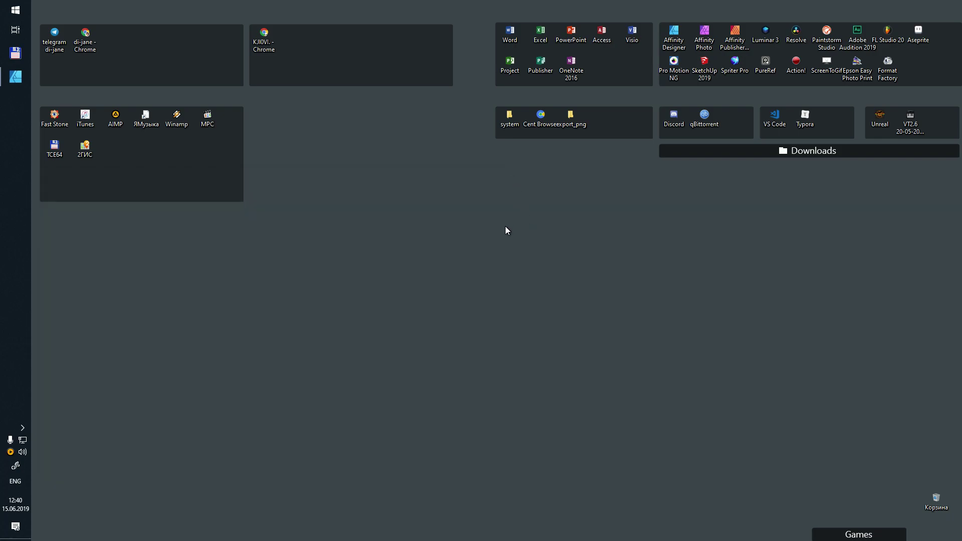
Step: Select the ILLO_SIZE_2 layer, start replacing its image, and browse the DATA (D:) drive
scroll(436, 198, "down", 1)
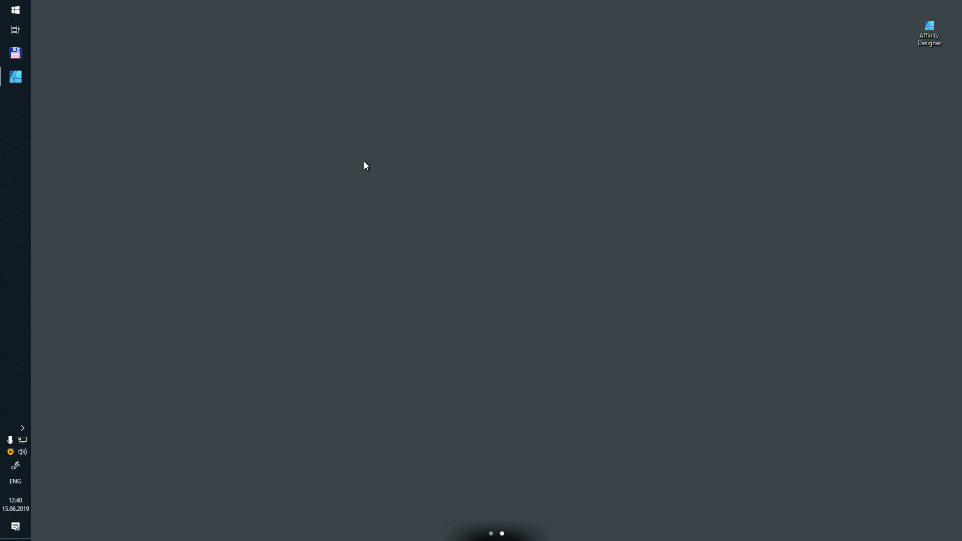
left_click(15, 76)
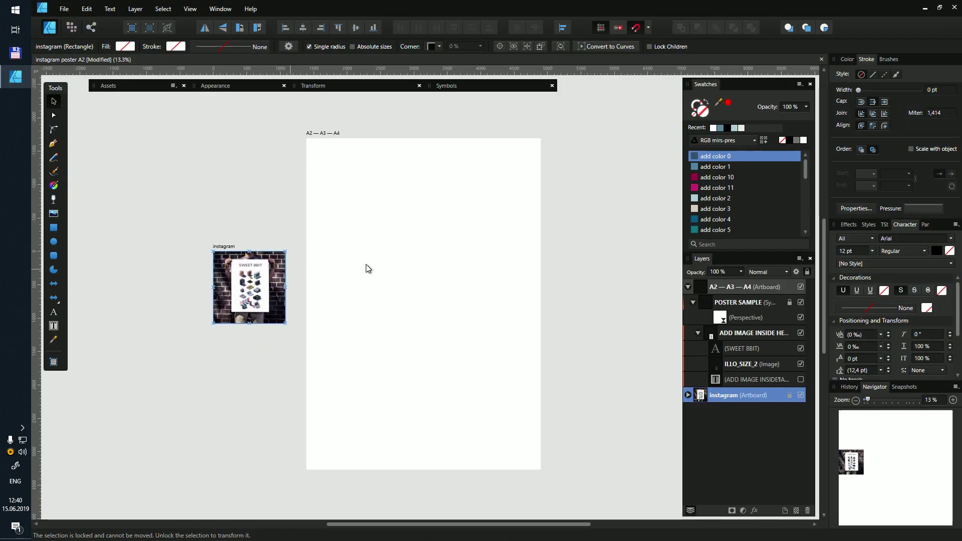
left_click(745, 365)
left_click(240, 46)
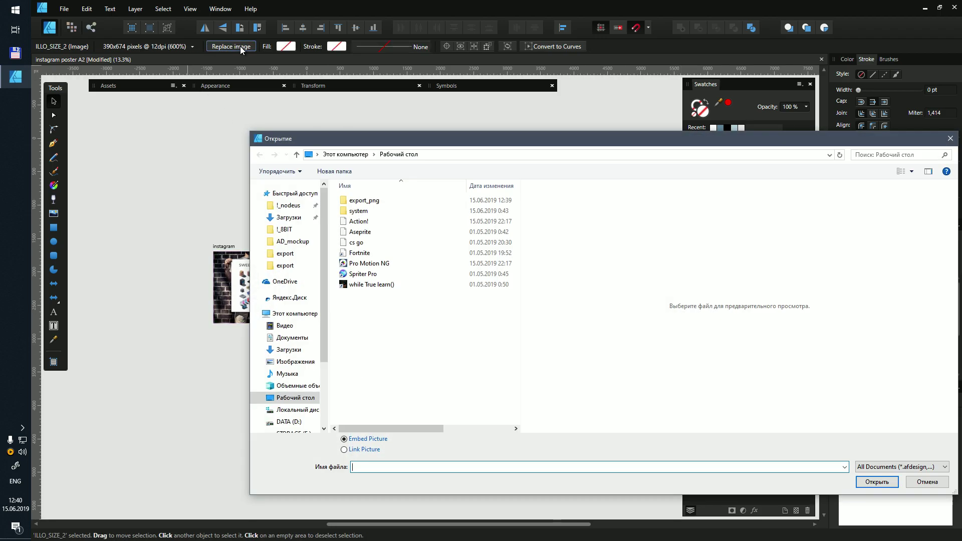
mouse_move(299, 356)
left_click(300, 423)
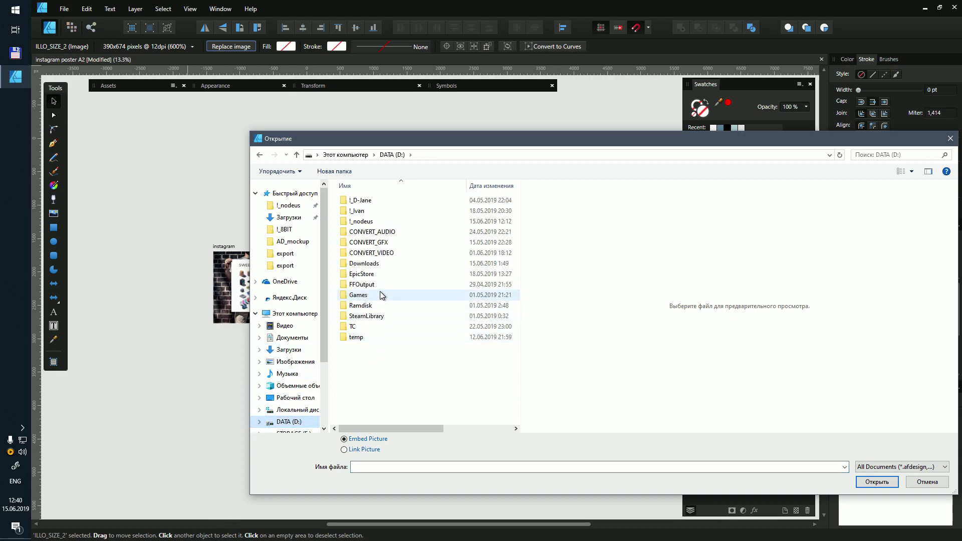
double_click(385, 244)
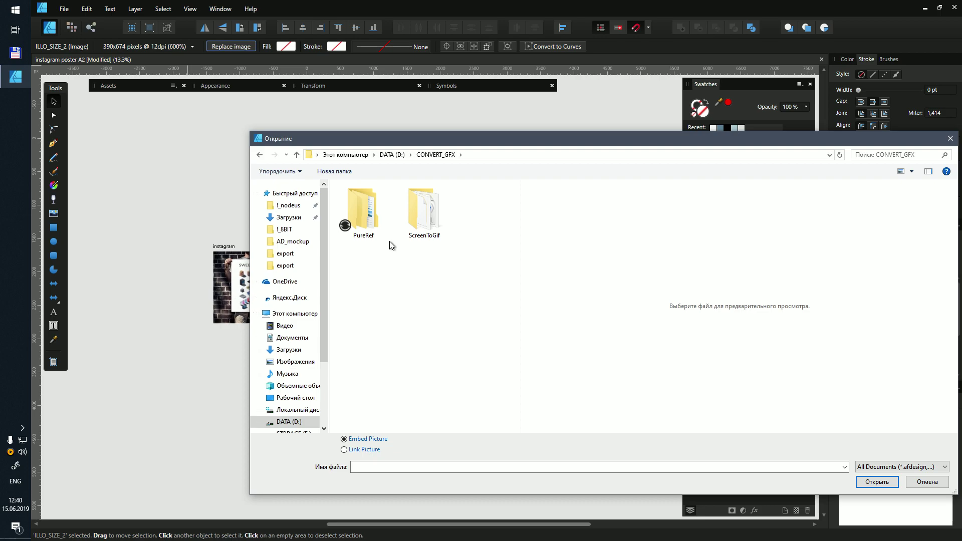
double_click(373, 233)
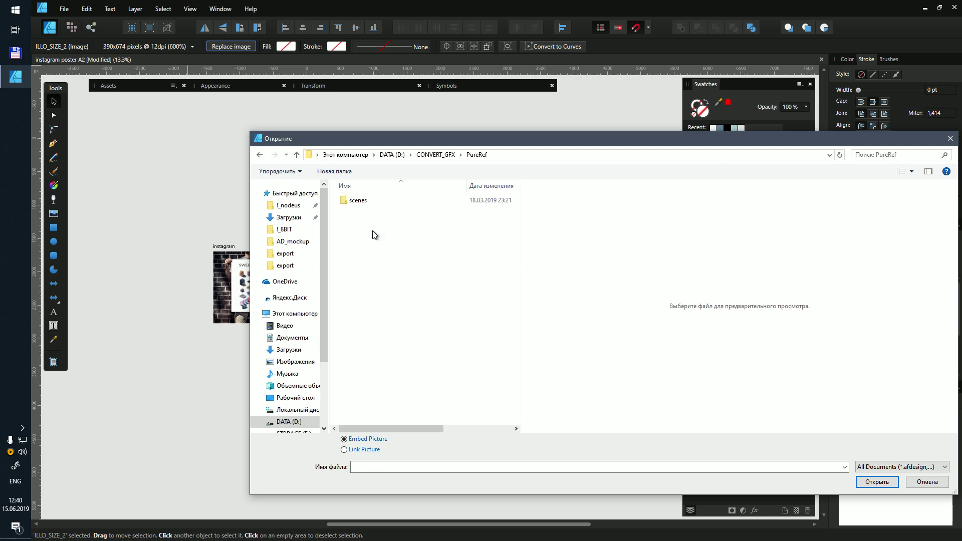
left_click(443, 155)
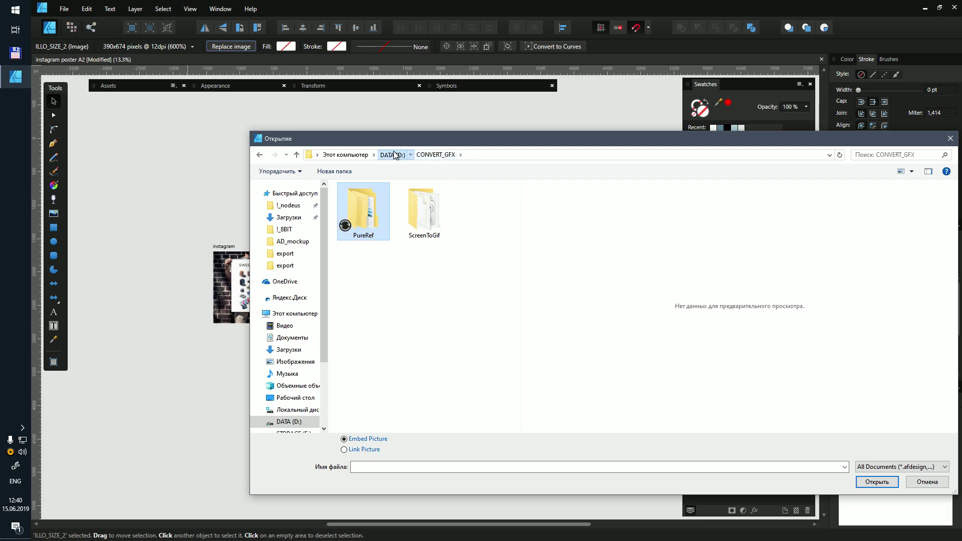
left_click(391, 155)
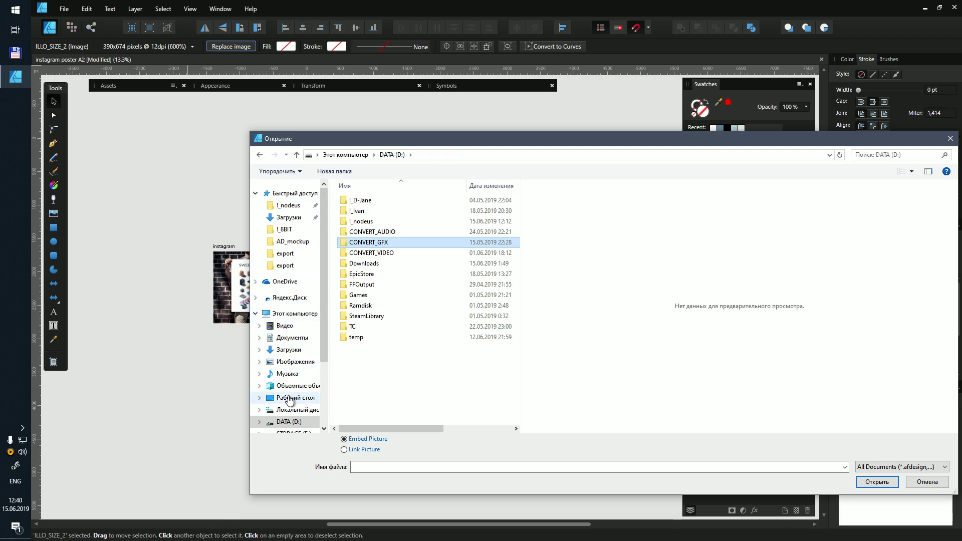
scroll(294, 401, "down", 1)
left_click(296, 404)
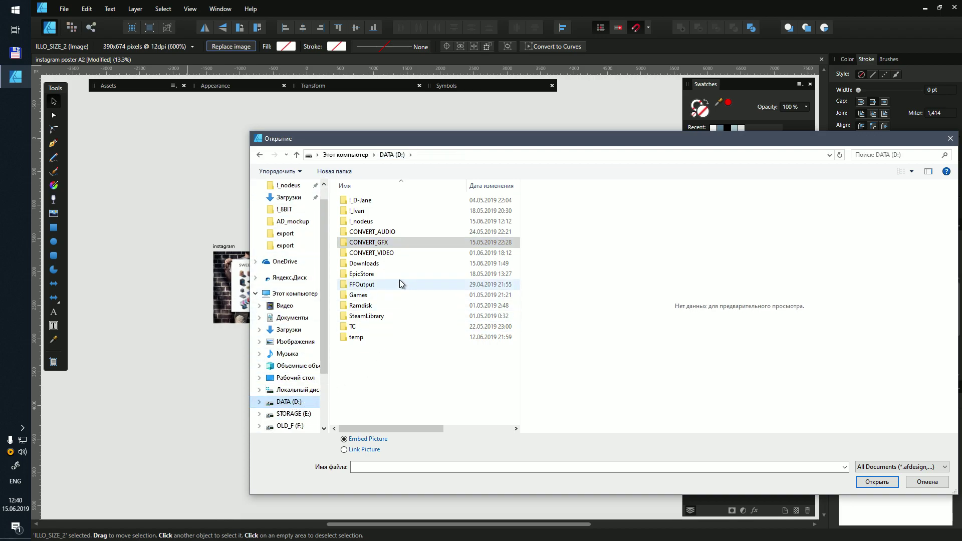
Step: Place ITU poster RPA-24_A3 from !_nodeus\!_WRK\2019\06-2019 ИЮНЬ's RPA project export folder
double_click(374, 221)
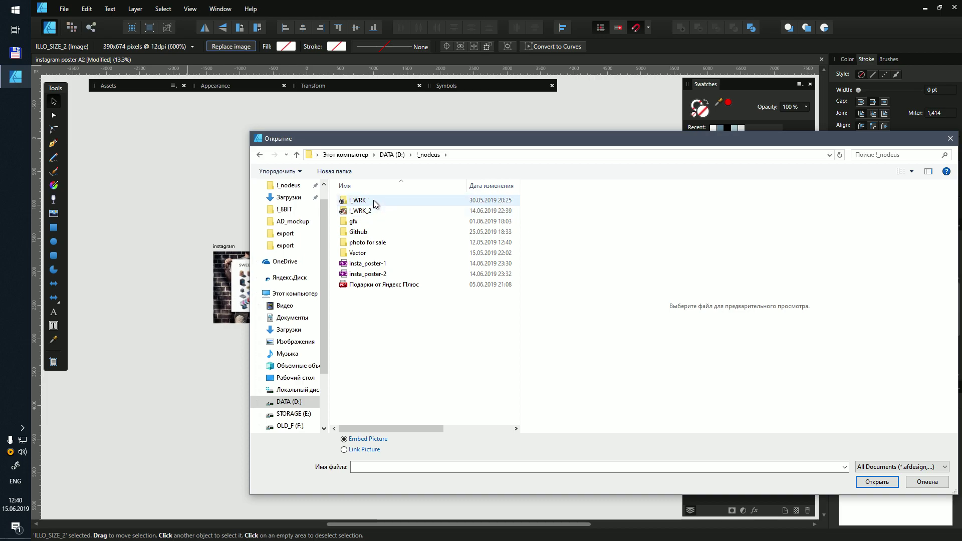
double_click(375, 203)
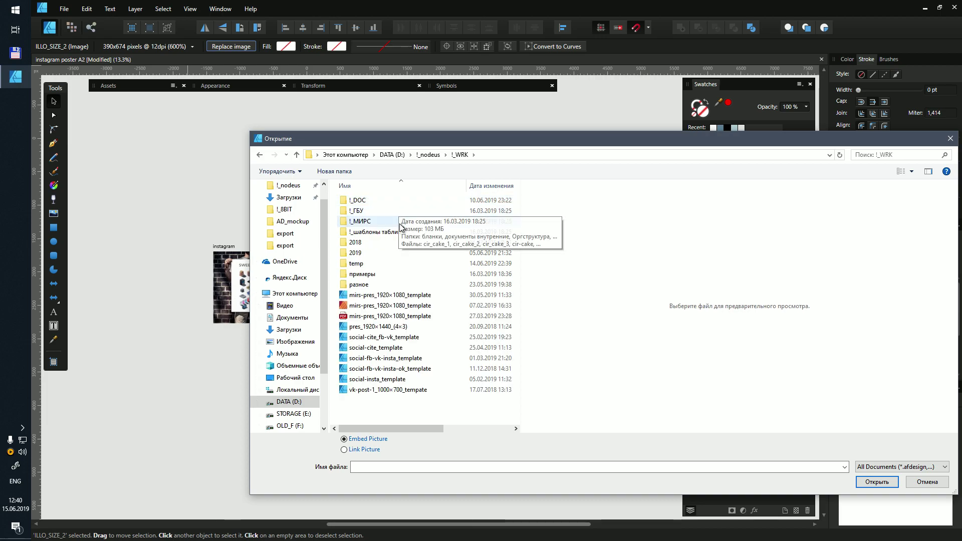
double_click(386, 255)
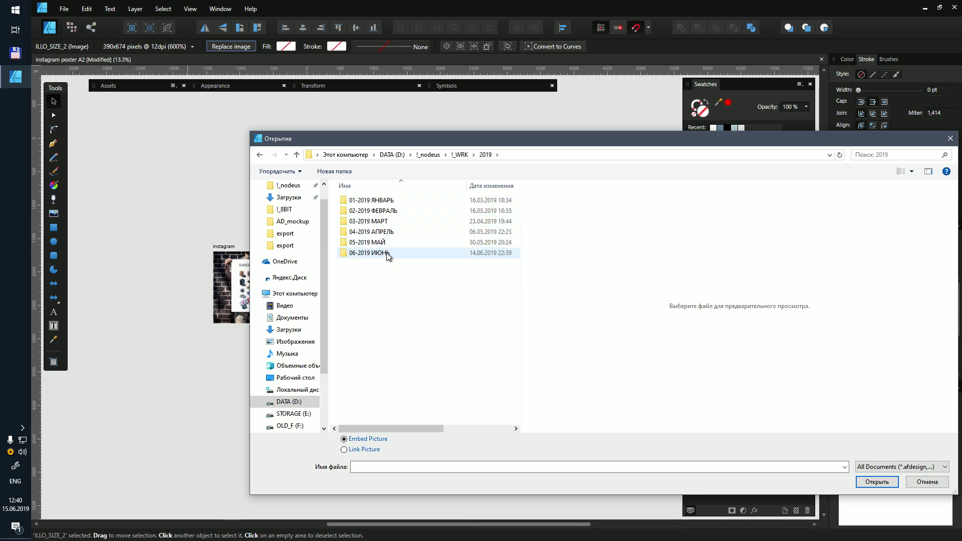
double_click(387, 255)
scroll(408, 260, "down", 5)
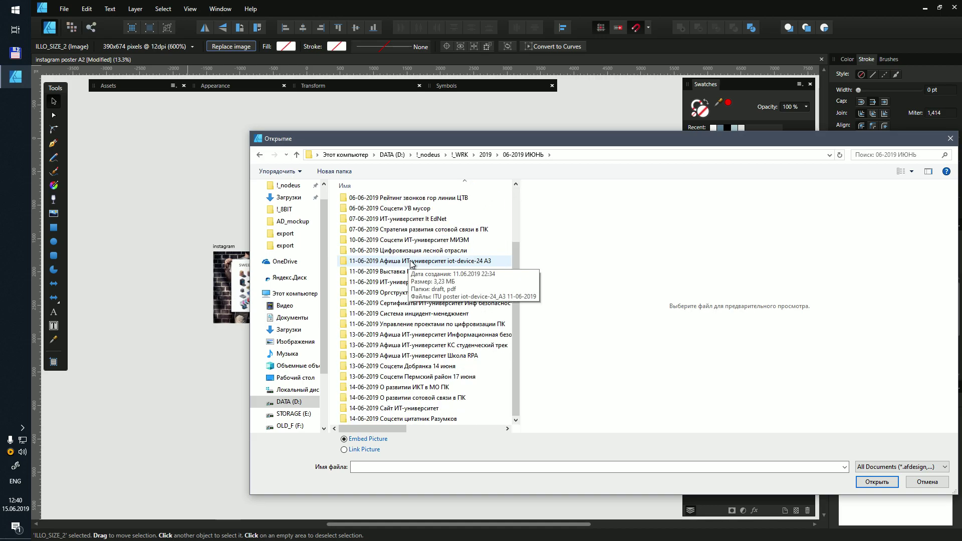
double_click(440, 357)
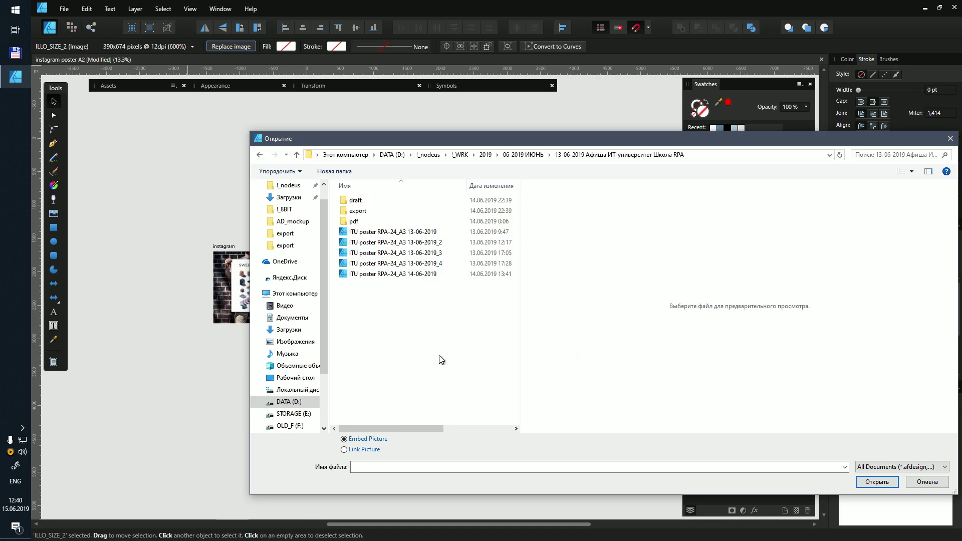
double_click(384, 212)
left_click(424, 213)
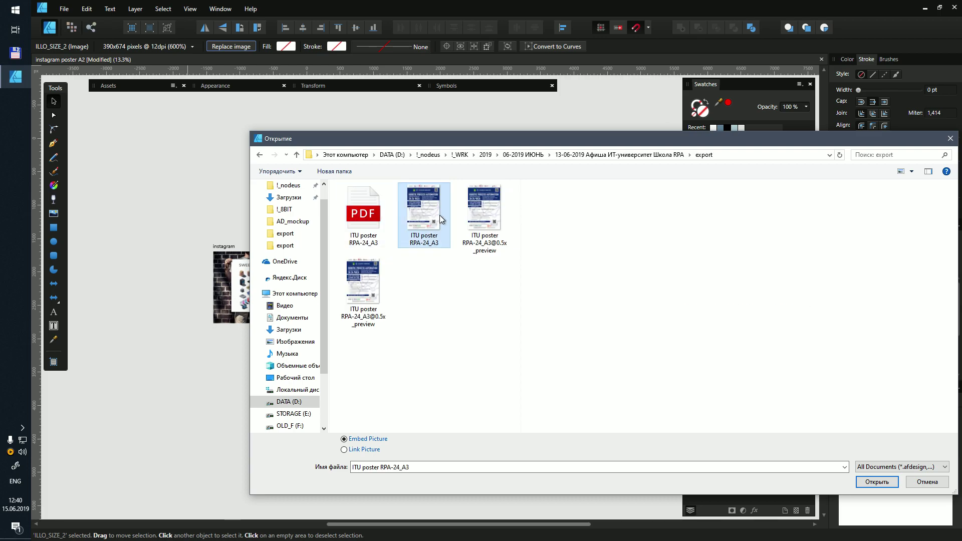
left_click(891, 486)
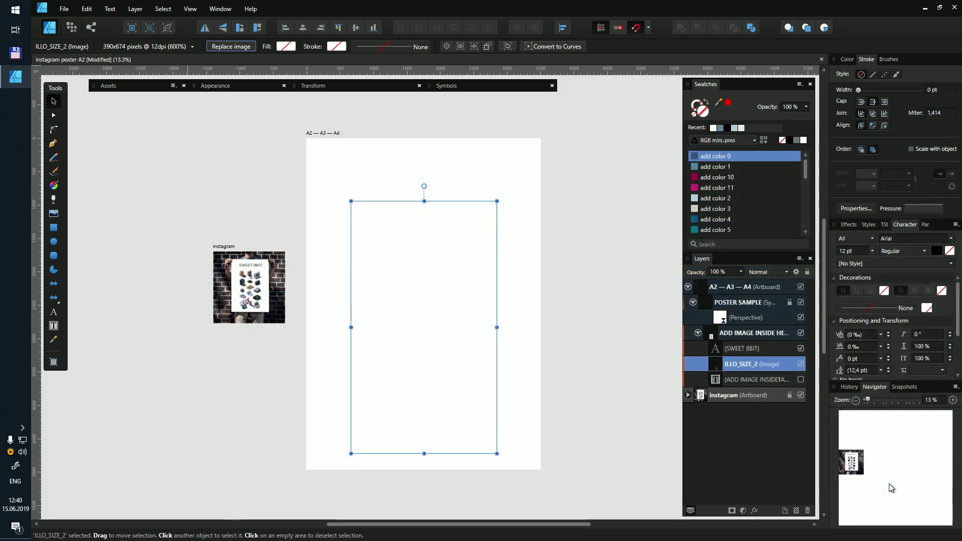
Step: Move the RPA poster image up and stretch it to fill the A2 artboard, then enter Export Persona
left_click_drag(438, 326, 436, 305)
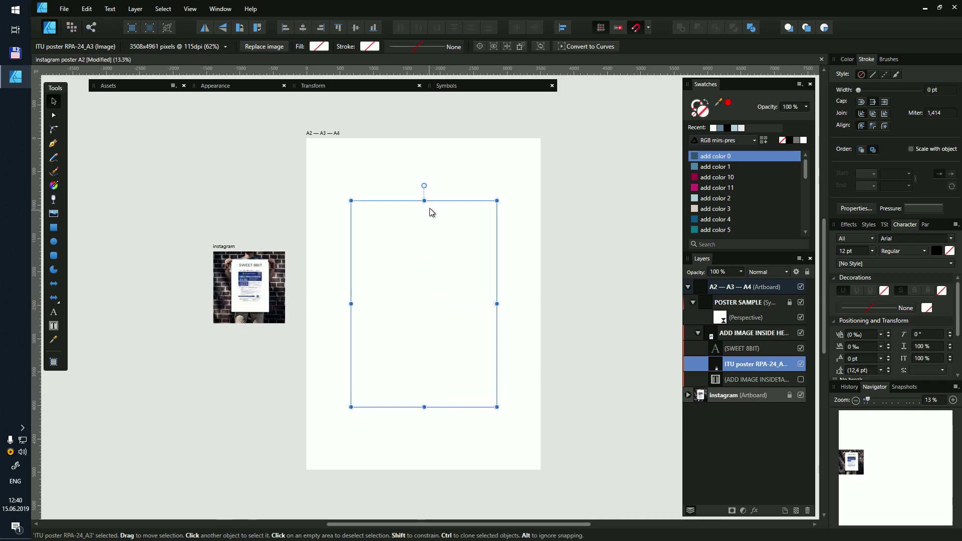
left_click_drag(424, 202, 424, 138)
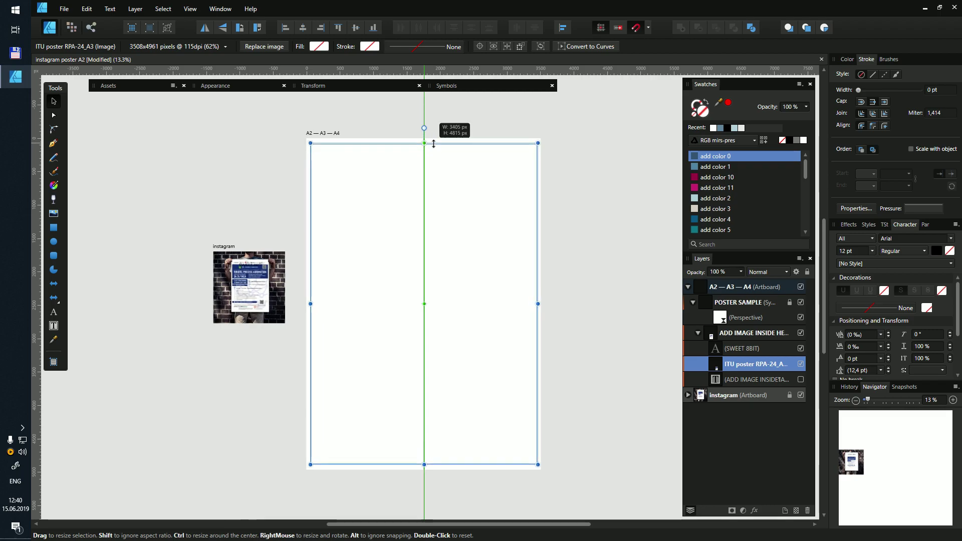
scroll(249, 284, "up", 2)
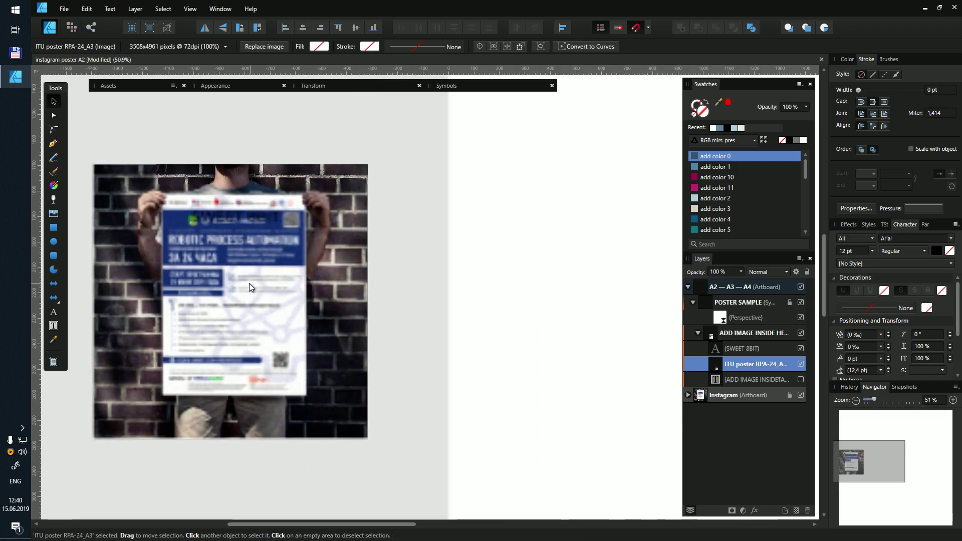
scroll(242, 283, "up", 2)
scroll(242, 283, "up", 1)
scroll(242, 284, "down", 1)
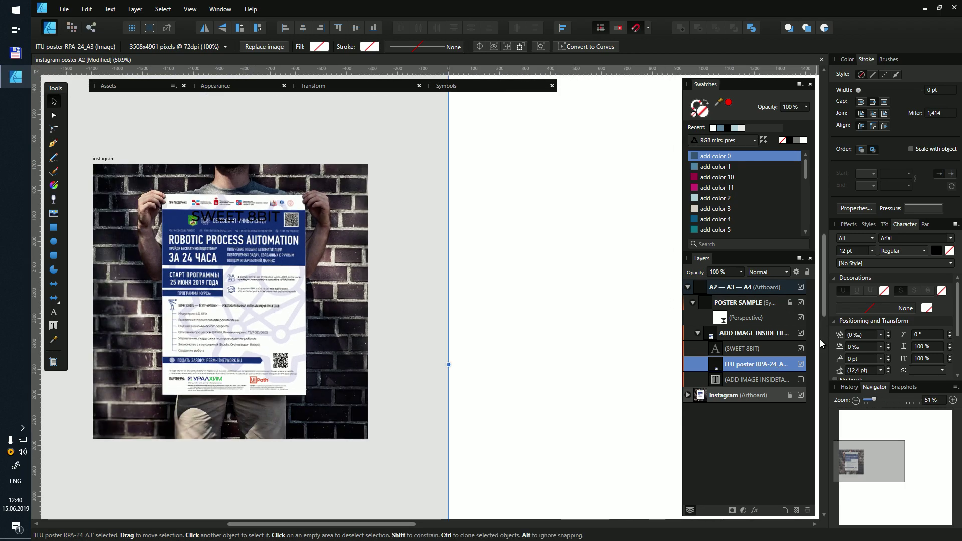
scroll(260, 248, "up", 2)
scroll(260, 248, "up", 1)
scroll(260, 247, "down", 3)
scroll(260, 248, "down", 1)
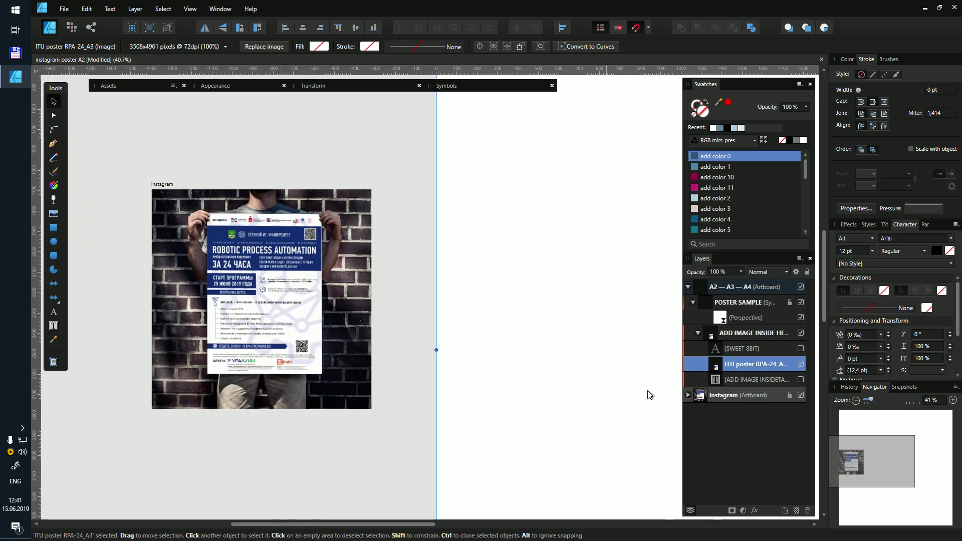
left_click(91, 28)
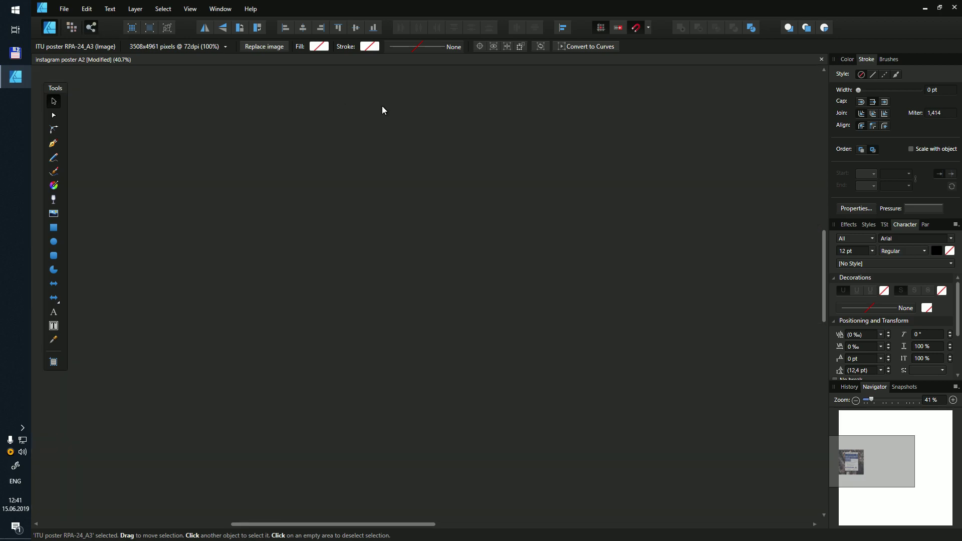
Step: Rename the instagram slice's output file to instagram_school.png
left_click(858, 377)
double_click(679, 465)
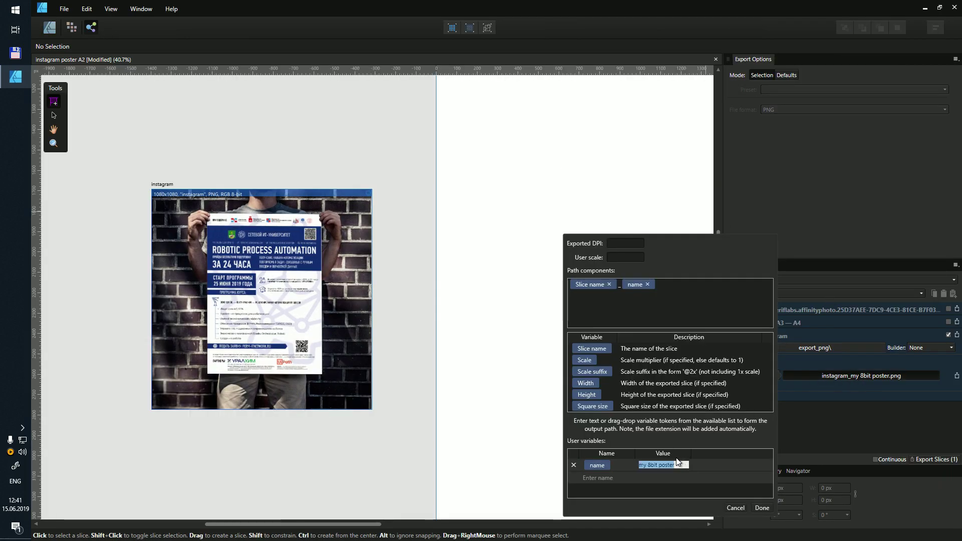
type("school")
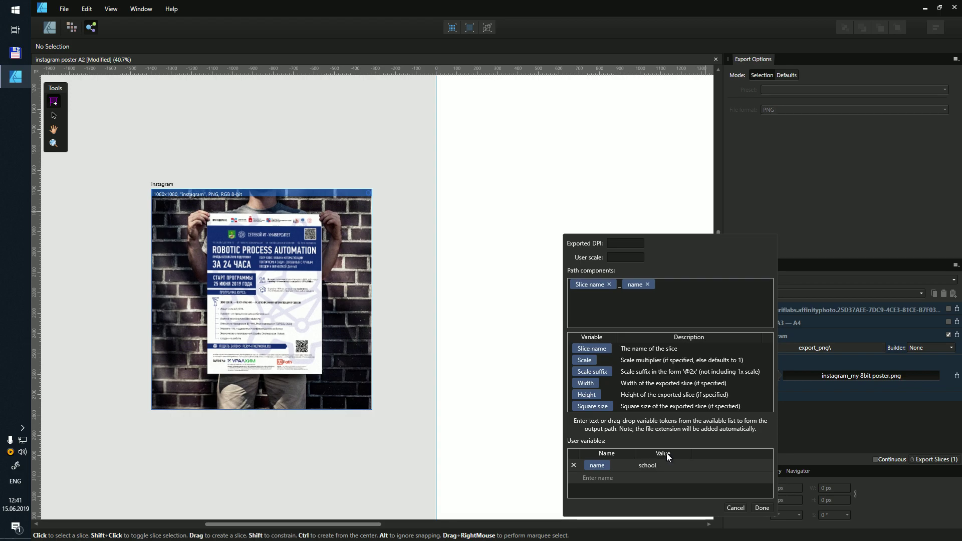
left_click(762, 507)
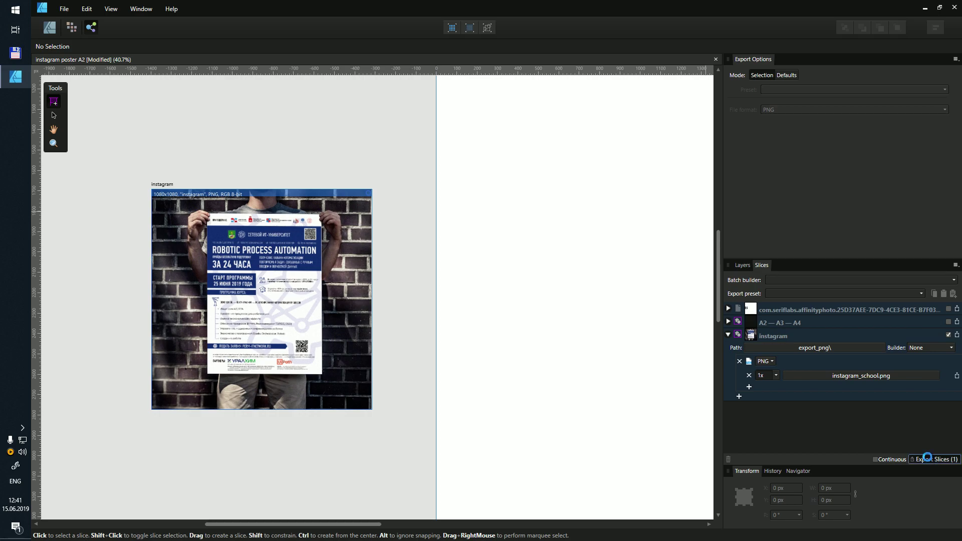
Step: Export the instagram slice to the Desktop
left_click(931, 460)
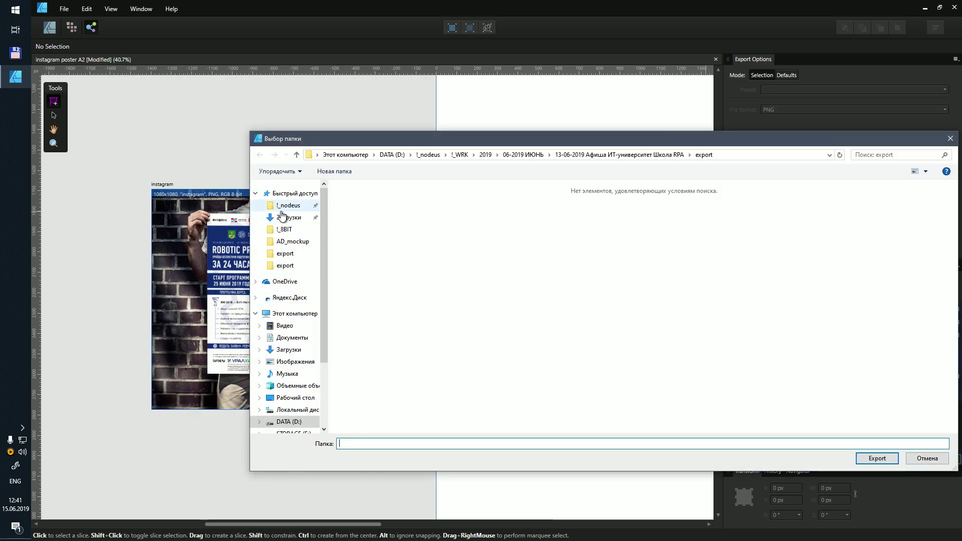
mouse_move(290, 316)
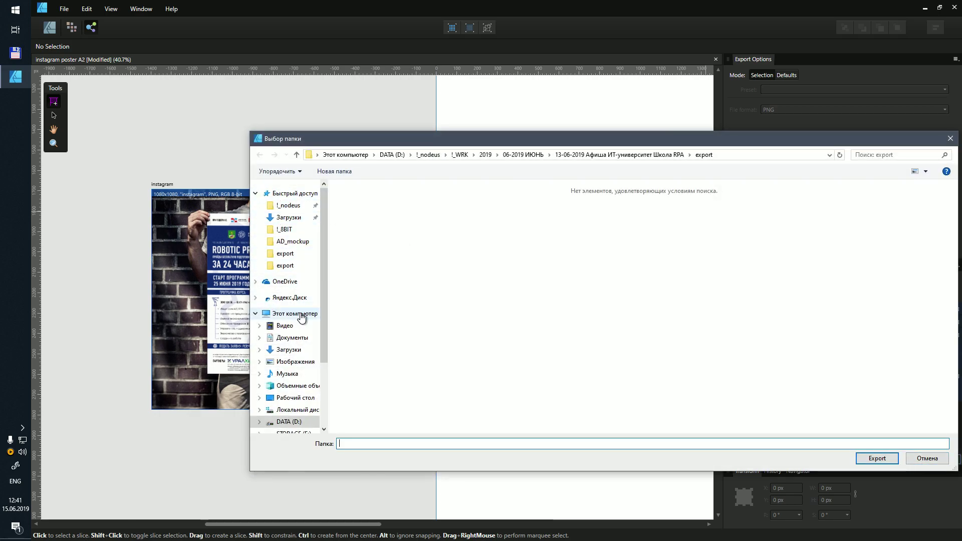
scroll(301, 321, "down", 1)
scroll(302, 346, "down", 1)
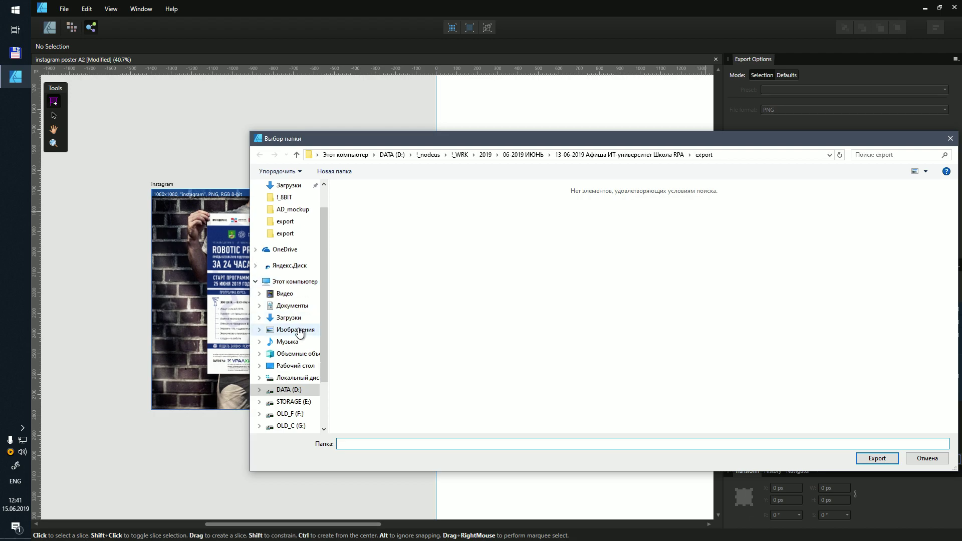
left_click(301, 365)
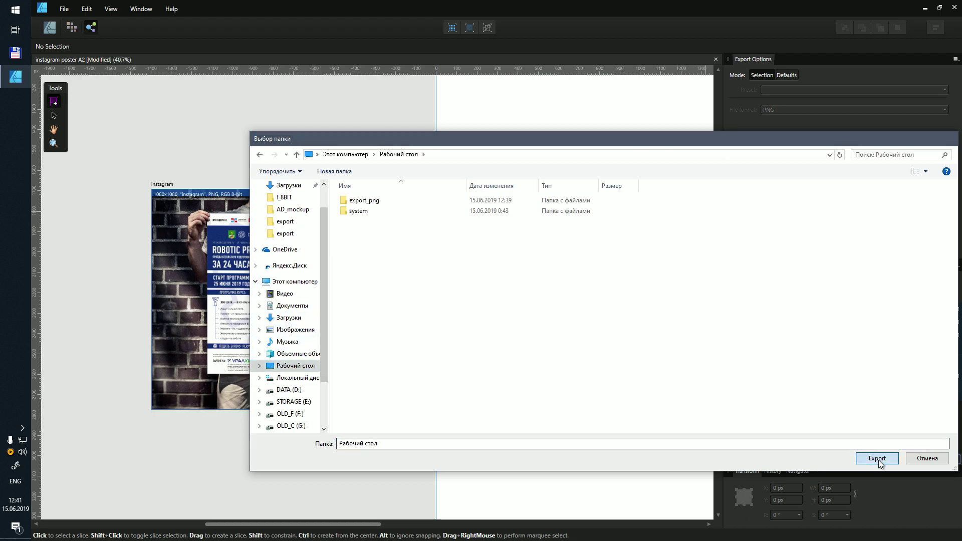
left_click(878, 459)
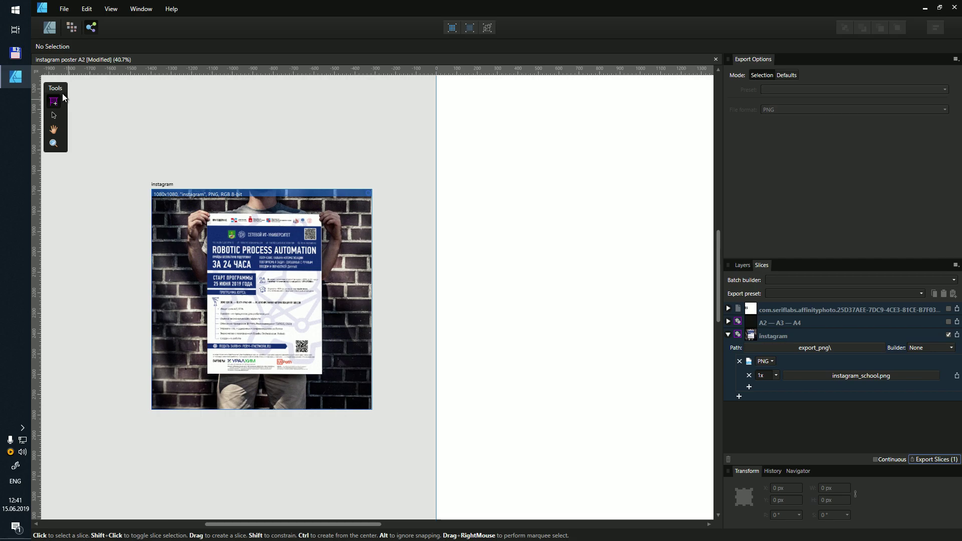
Step: Minimize Designer and open instagram_school.png from the desktop's export_png folder in the image viewer
left_click(925, 9)
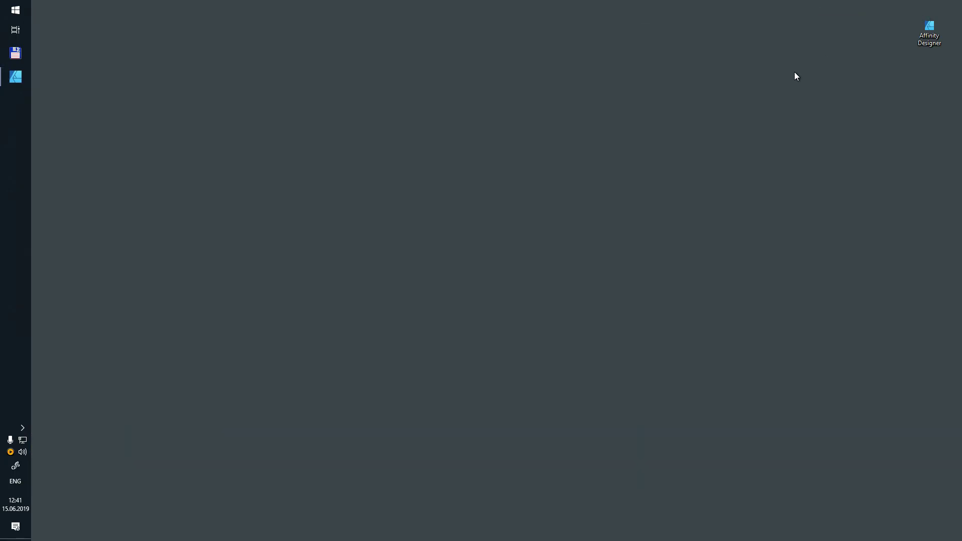
double_click(533, 302)
double_click(578, 129)
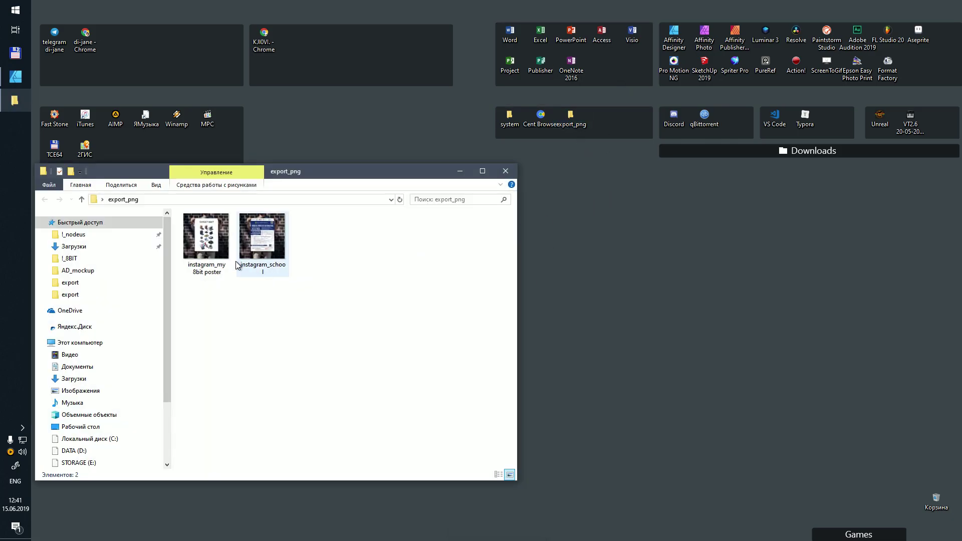
left_click(263, 234)
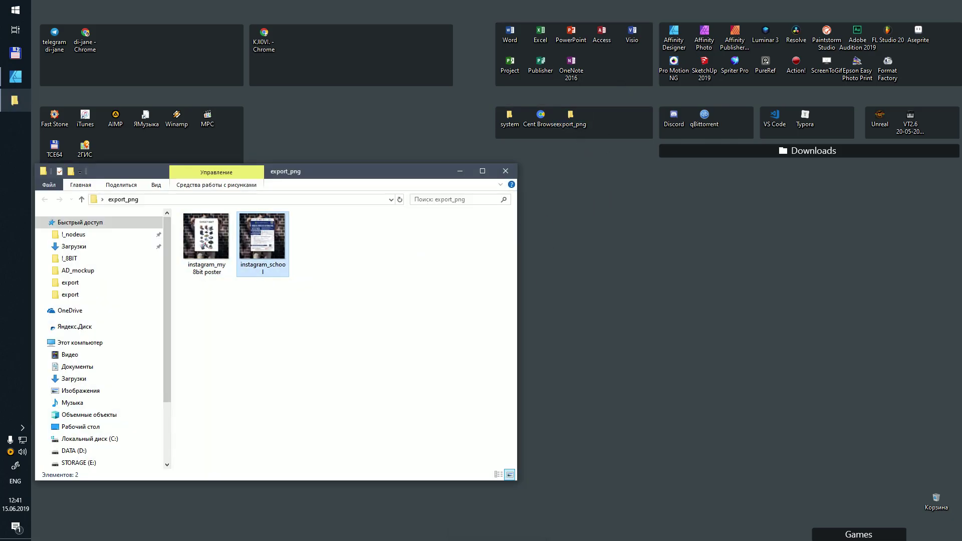
key("Return")
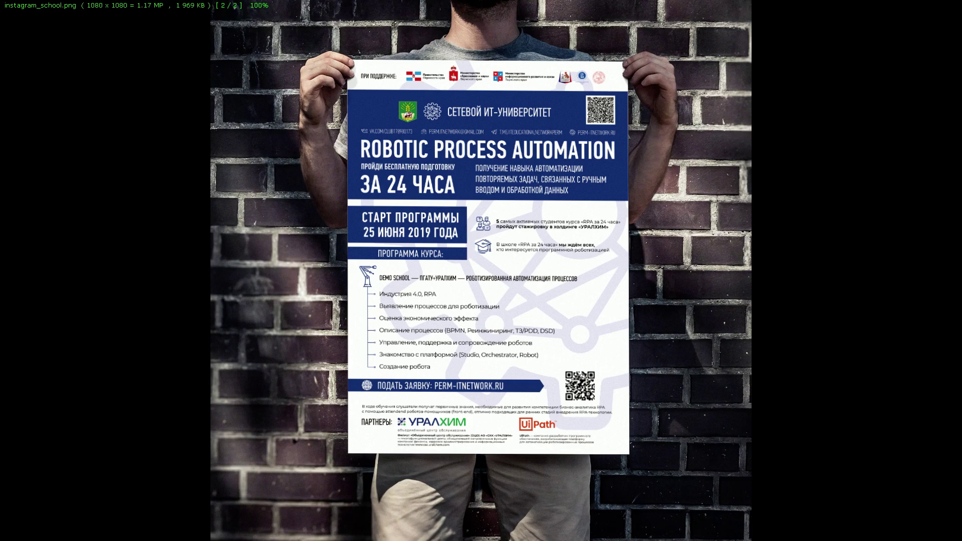